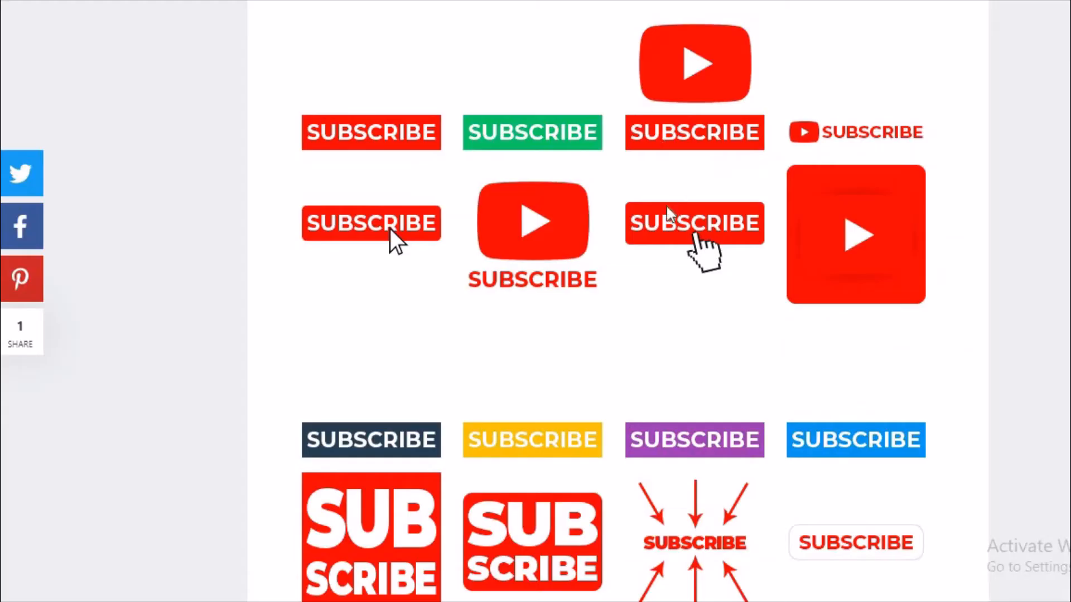
Save the red subscribe PNG that has the play logo above the SUBSCRIBE label
scroll(803, 349, up, 6)
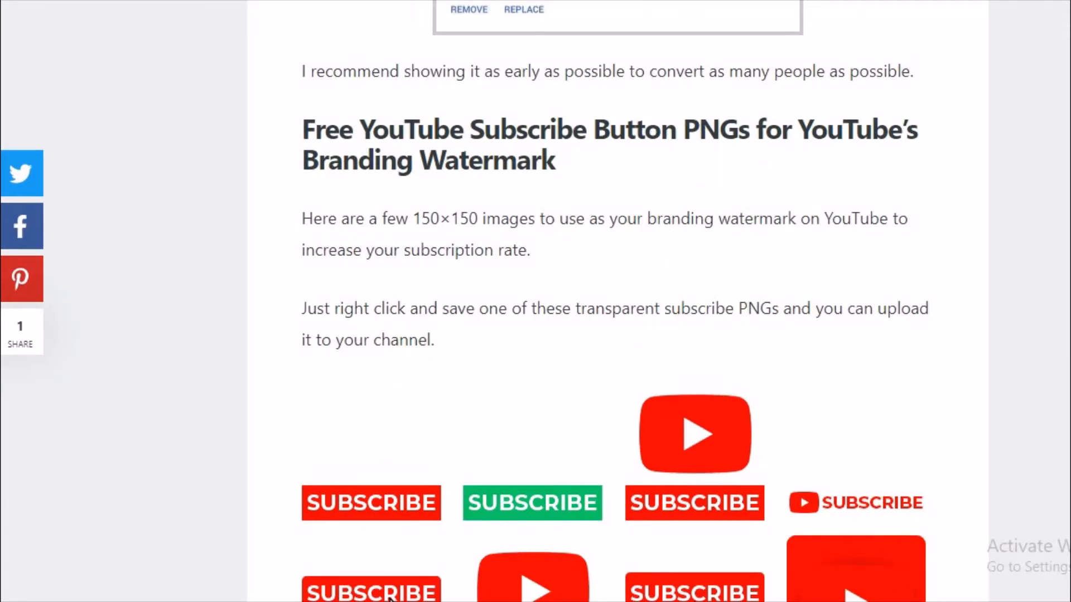
scroll(418, 217, down, 3)
scroll(418, 217, up, 1)
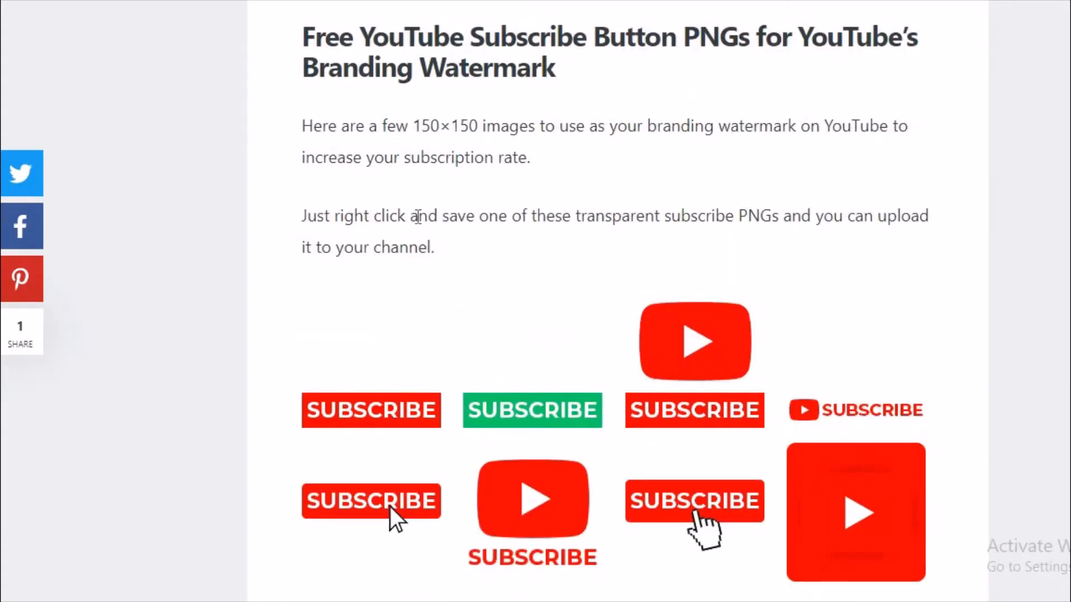
scroll(552, 143, down, 3)
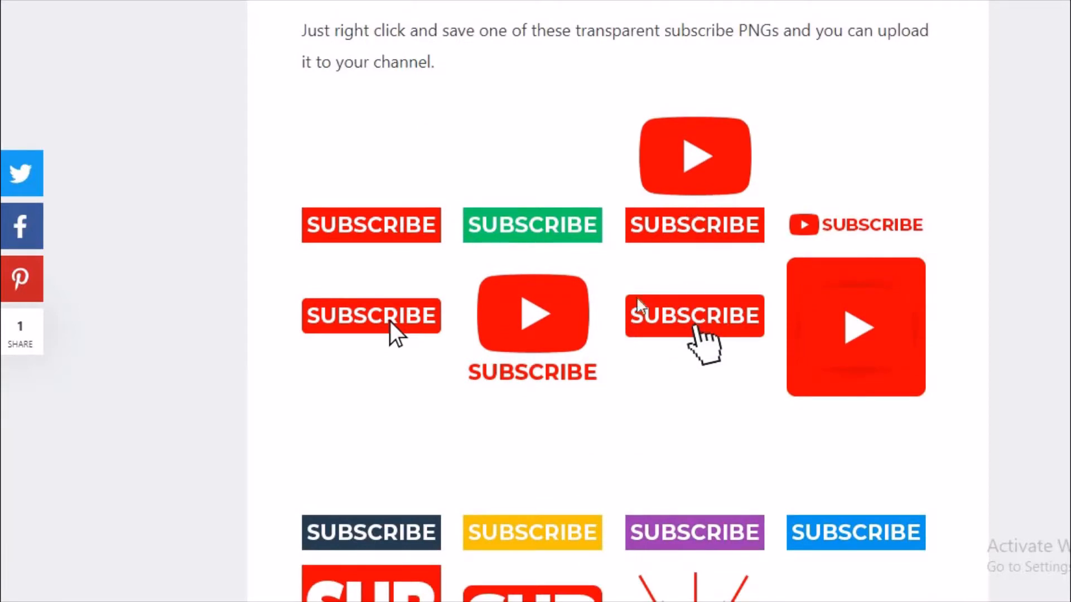
scroll(650, 292, down, 2)
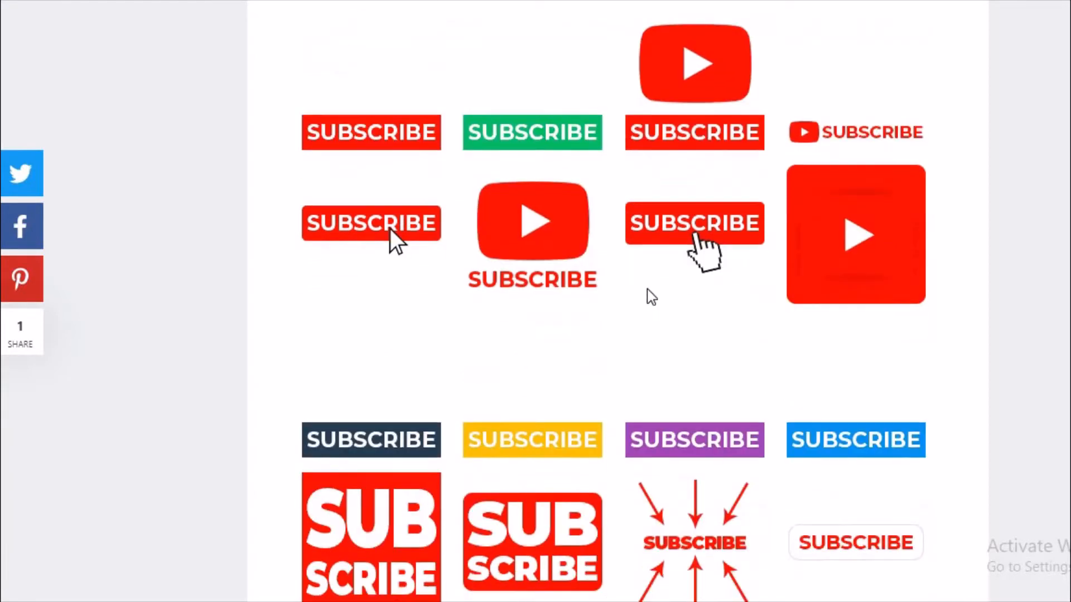
scroll(651, 297, up, 2)
right_click(694, 208)
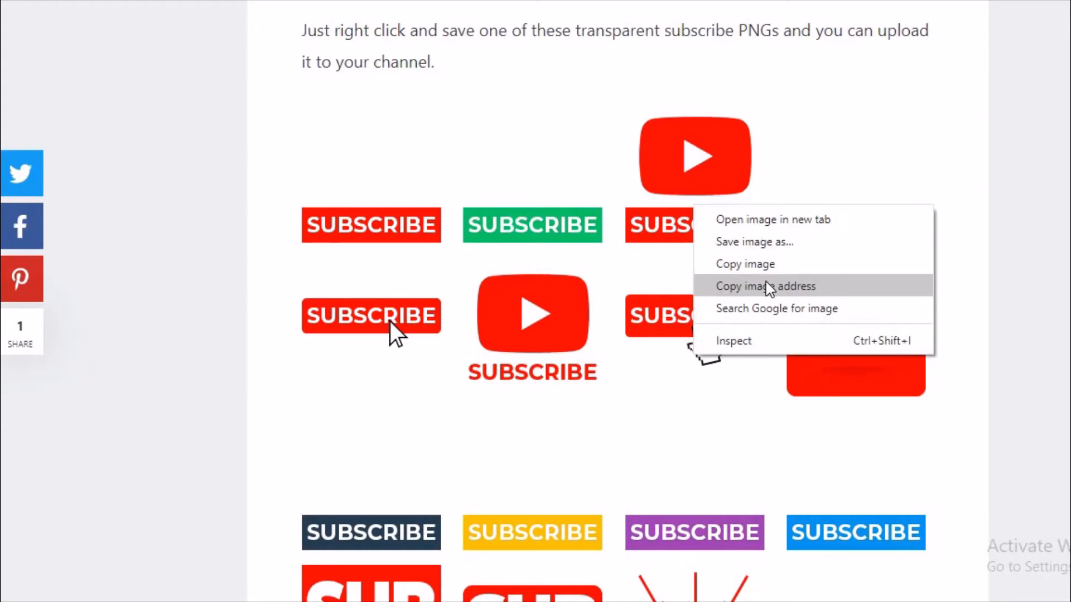
click(762, 252)
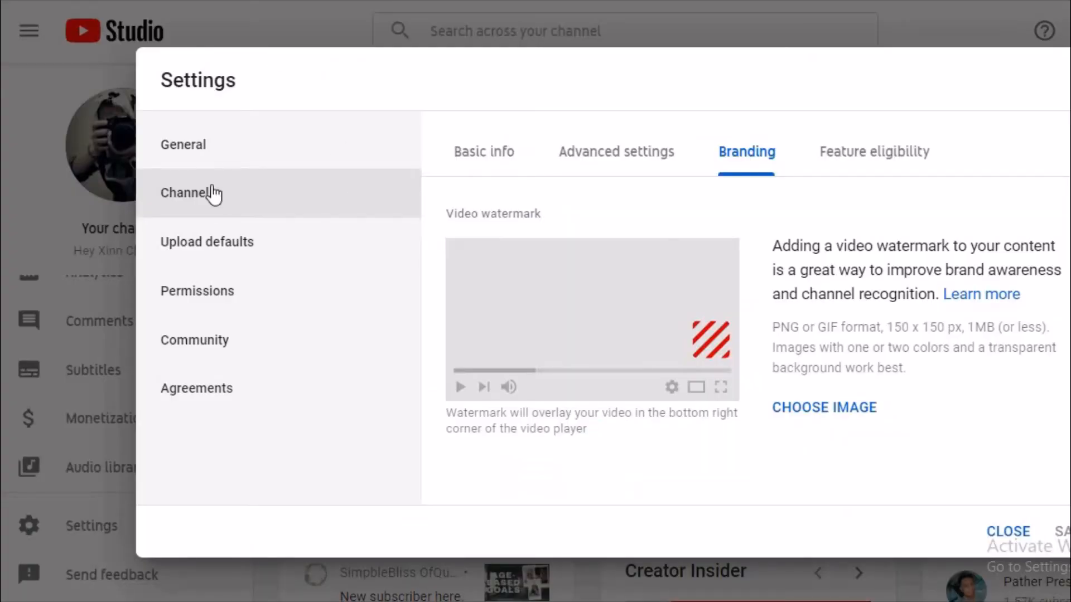
Choose the image free-youtube-subscribe-png-3 from the YTC folder as the channel's video watermark
click(827, 417)
scroll(836, 310, down, 1)
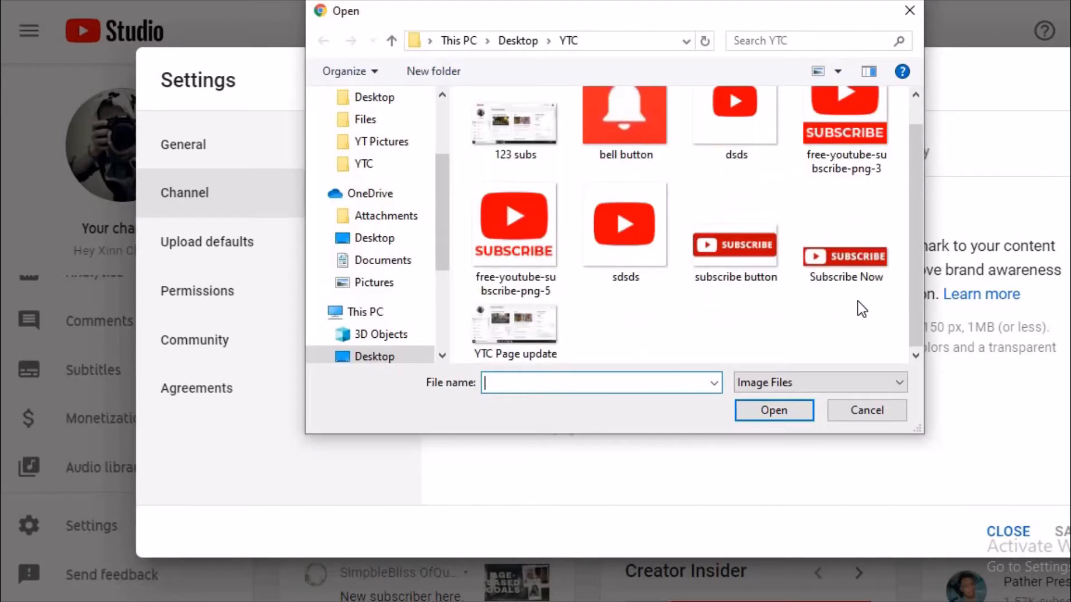
scroll(831, 265, up, 1)
scroll(818, 269, down, 1)
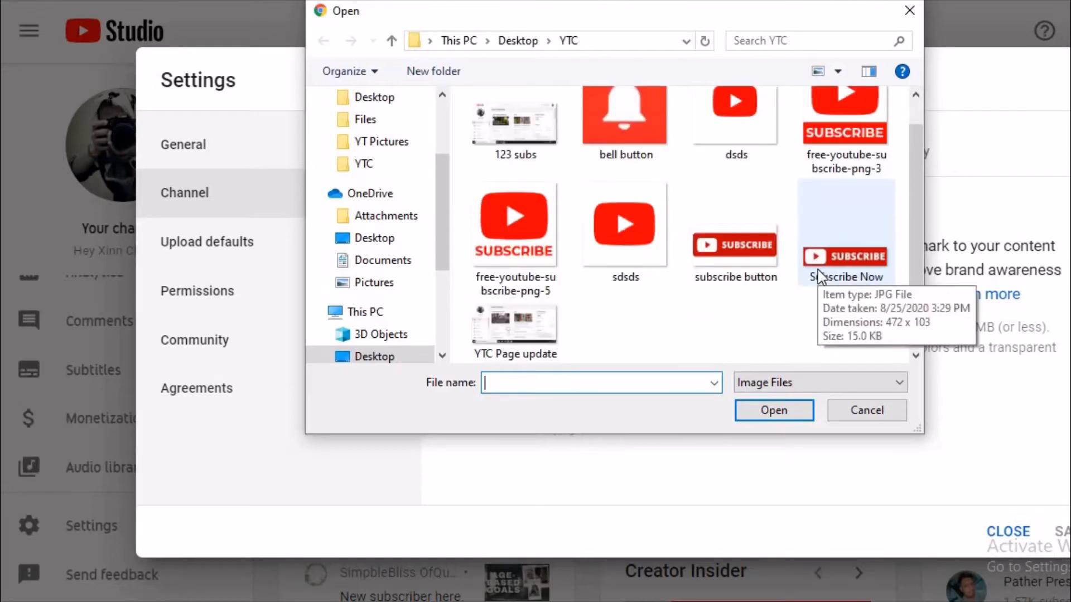
scroll(807, 257, up, 1)
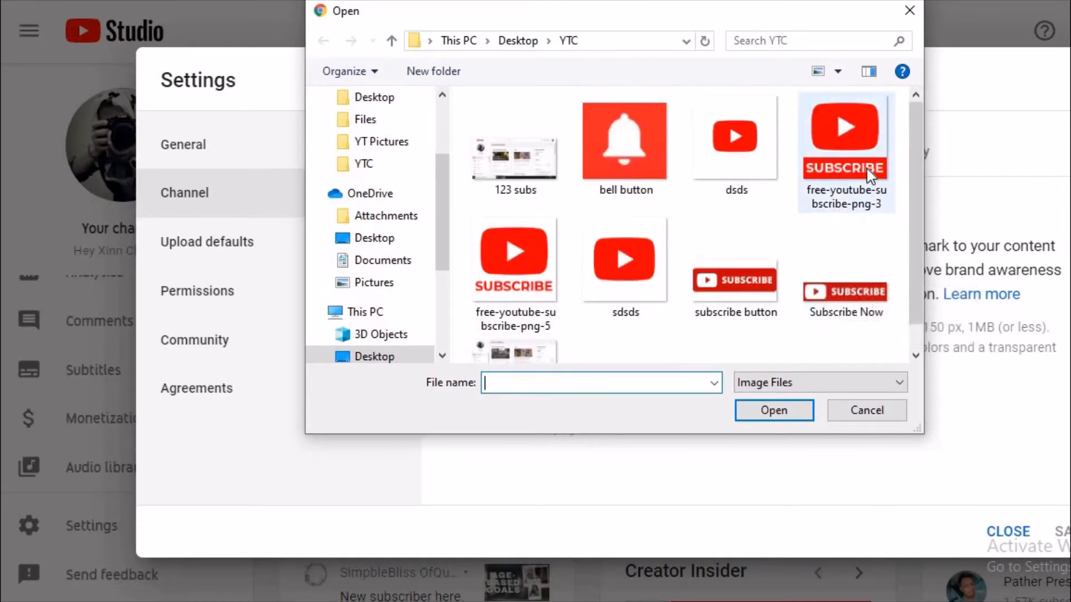
click(868, 175)
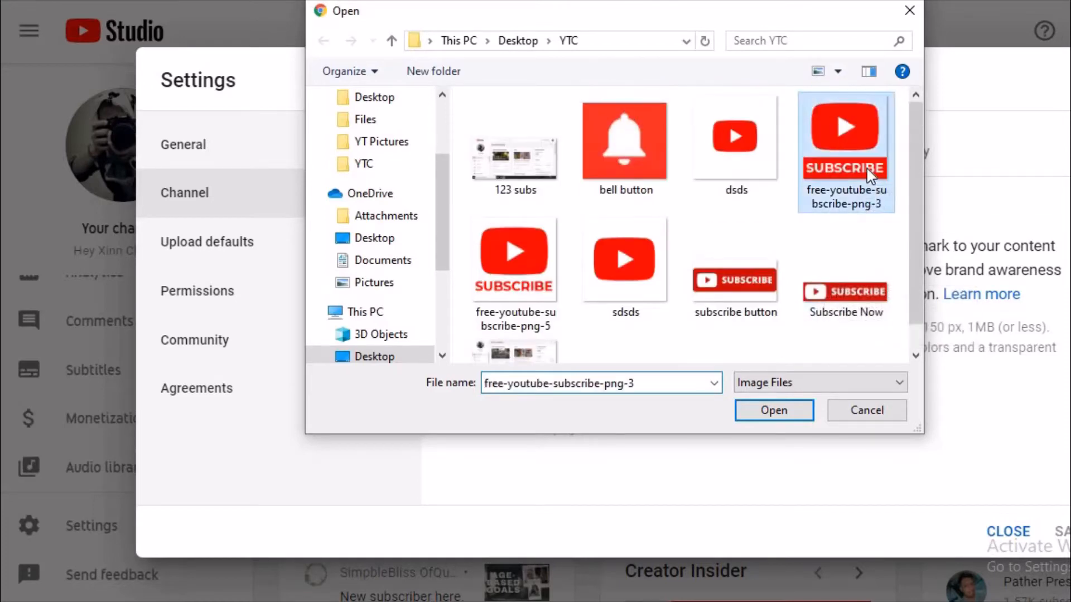
click(778, 420)
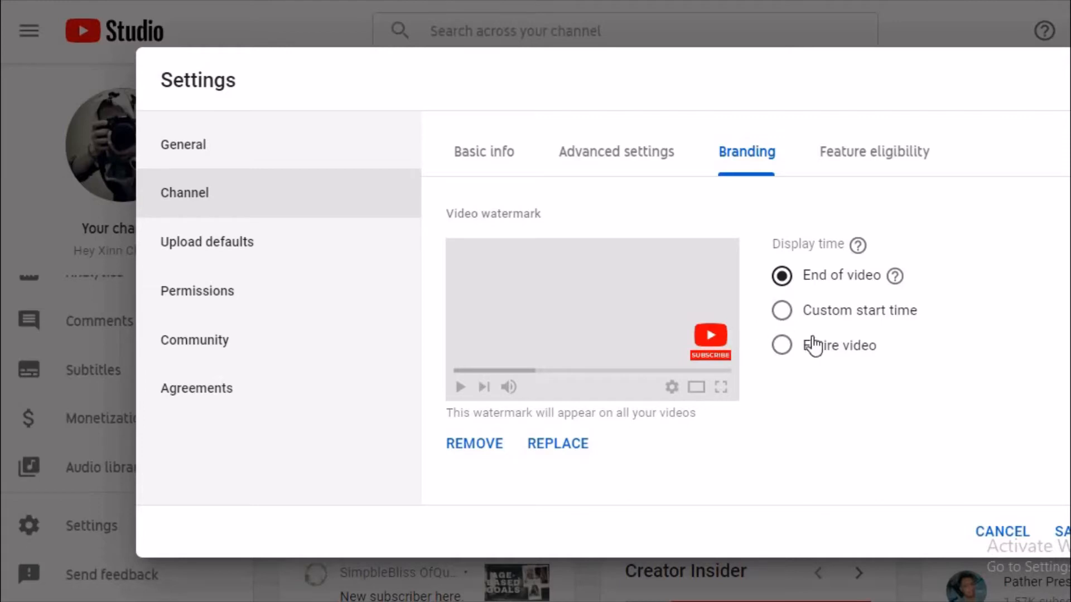
Try the Entire video, End of video and Custom start time display options for the watermark
click(782, 345)
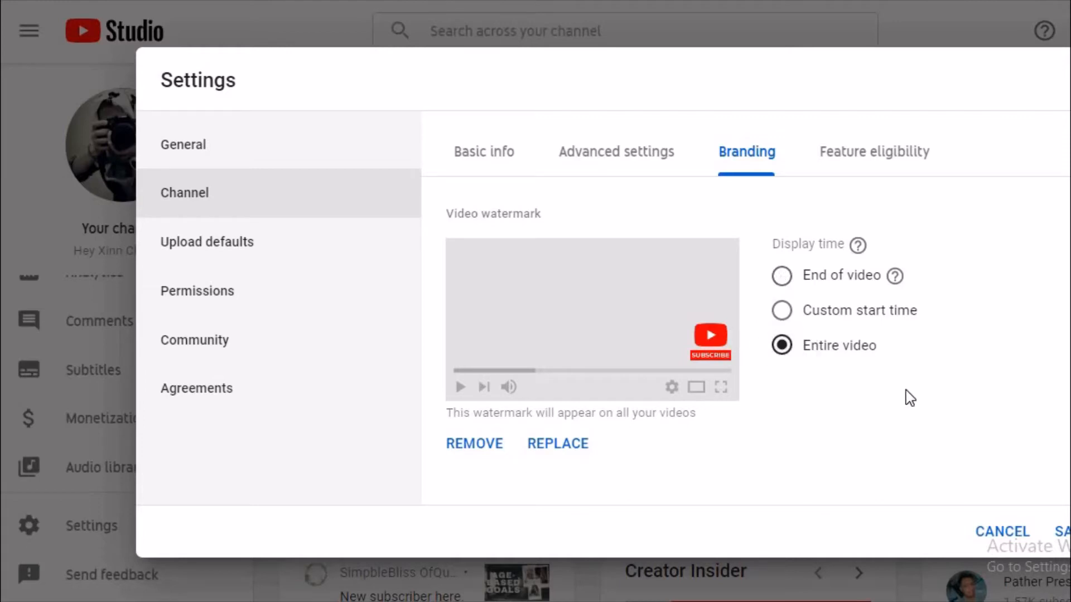
click(783, 277)
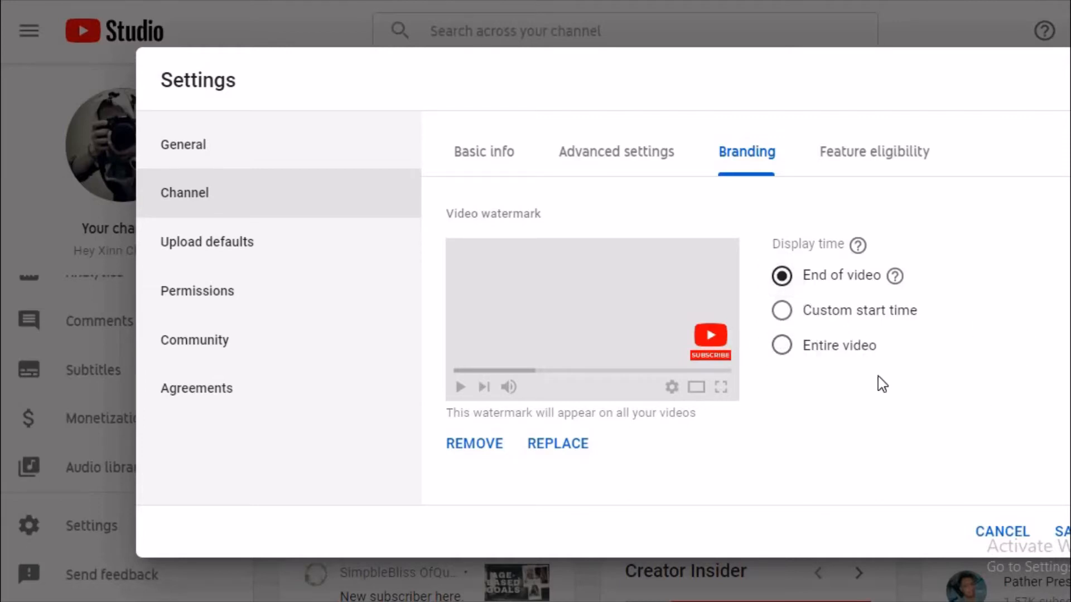
click(786, 315)
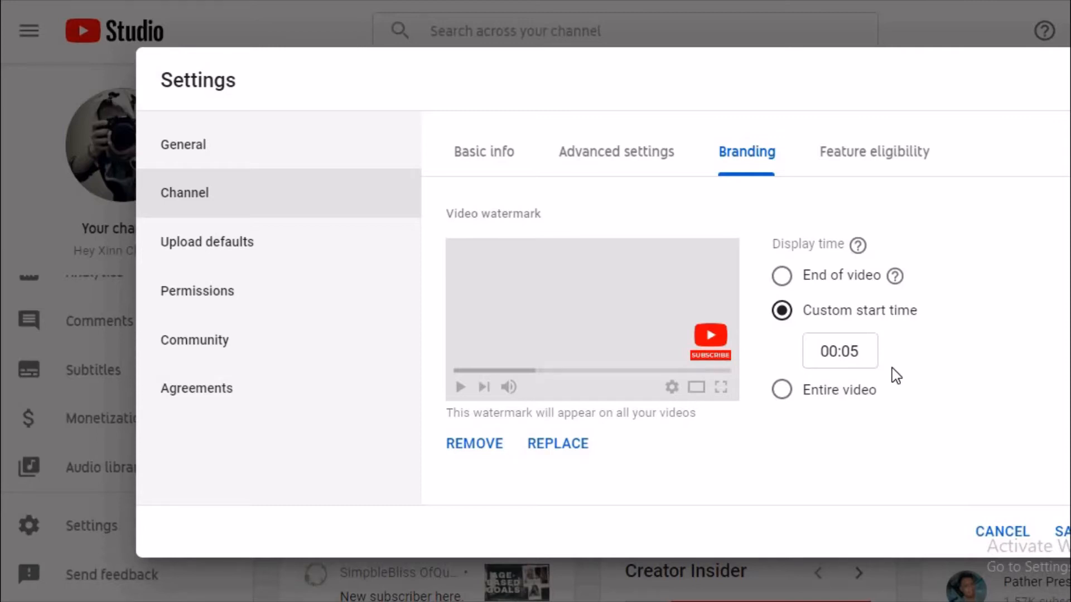
click(783, 279)
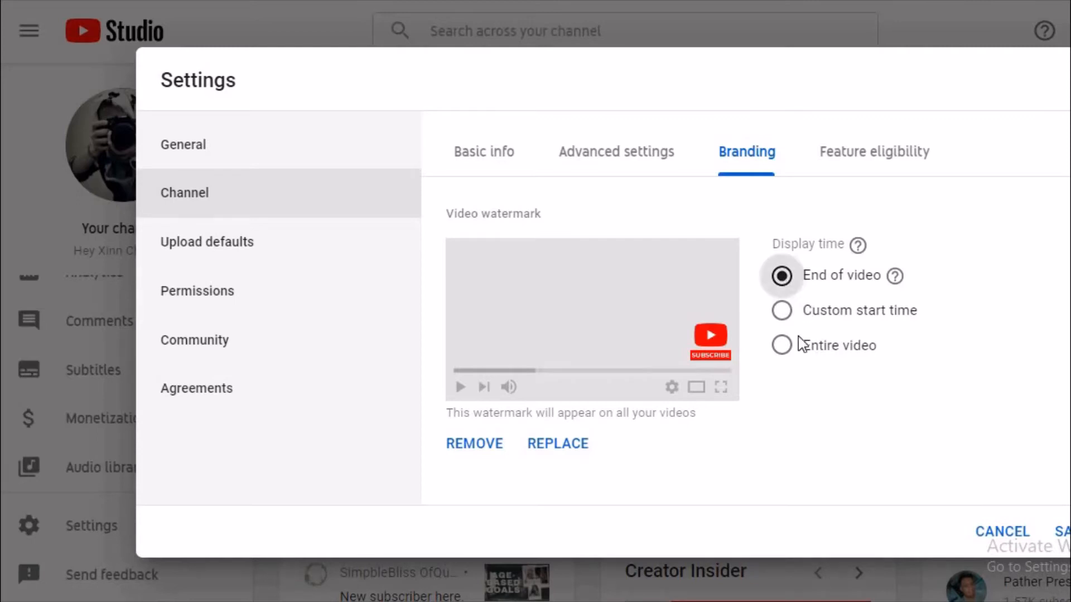
click(789, 350)
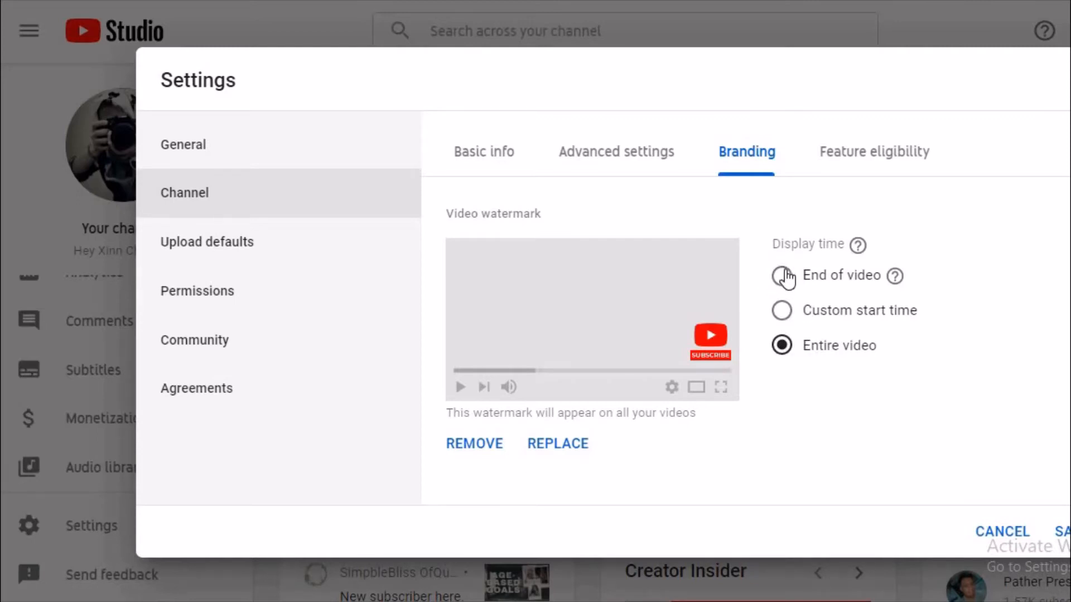
click(786, 279)
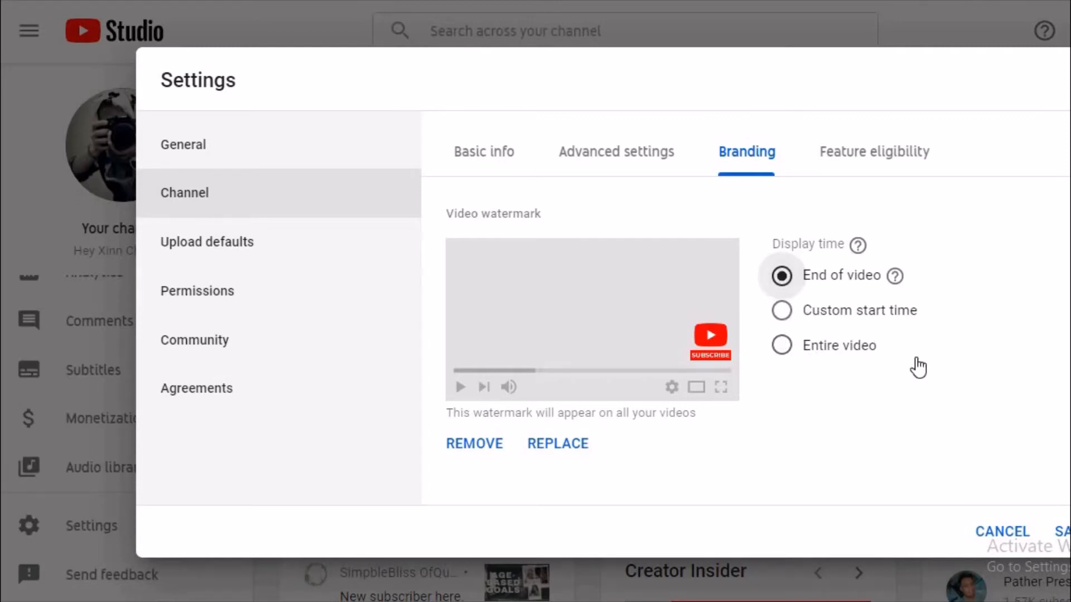
Set the watermark's display time to a custom start time of 00:01 and save the branding settings
click(785, 319)
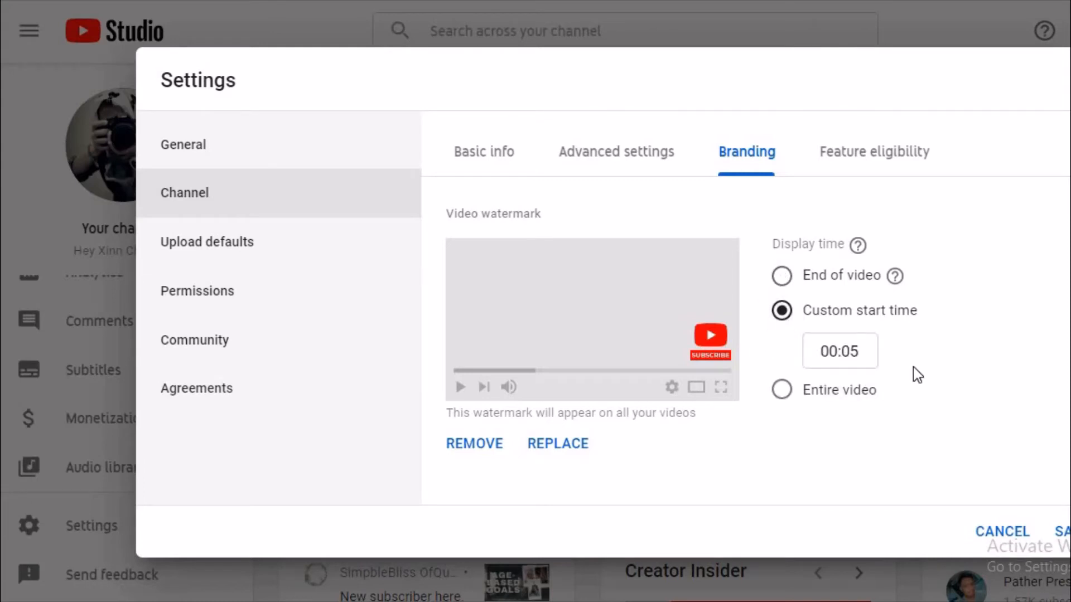
click(870, 358)
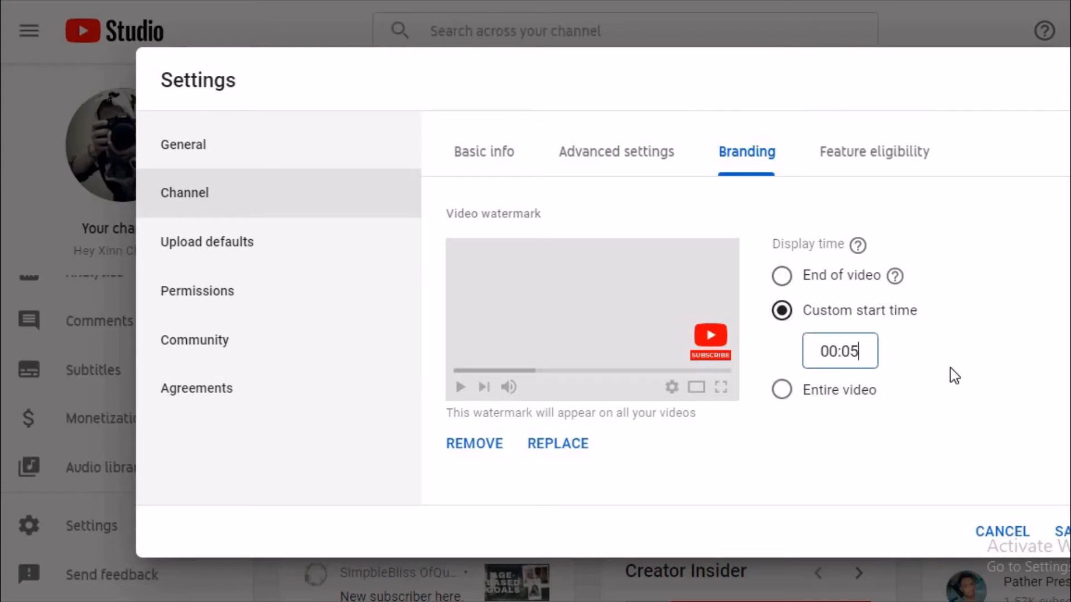
key(BackSpace)
text(2)
key(BackSpace)
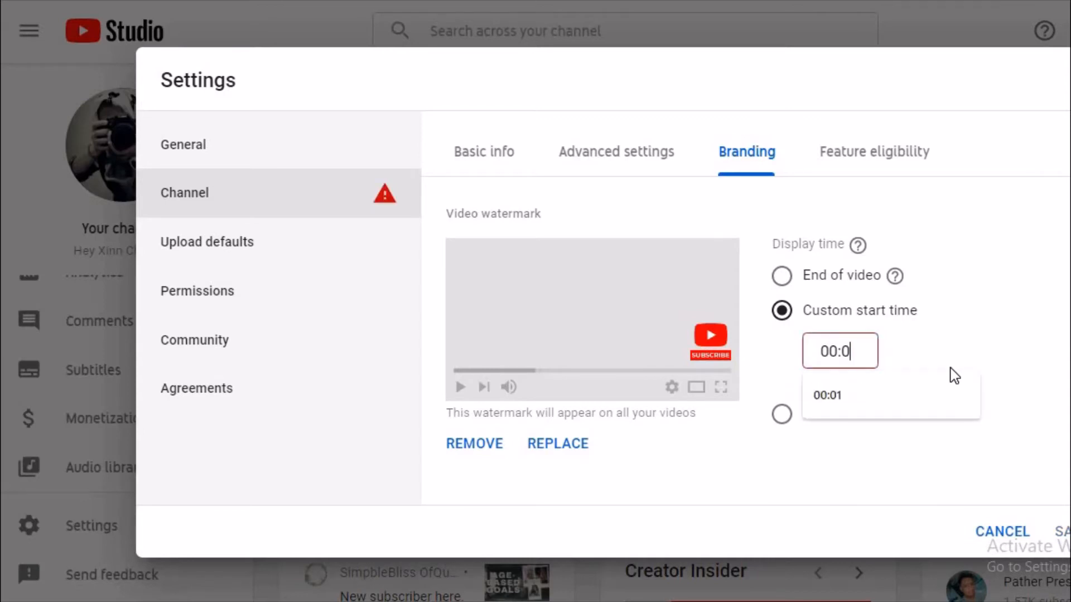
text(1)
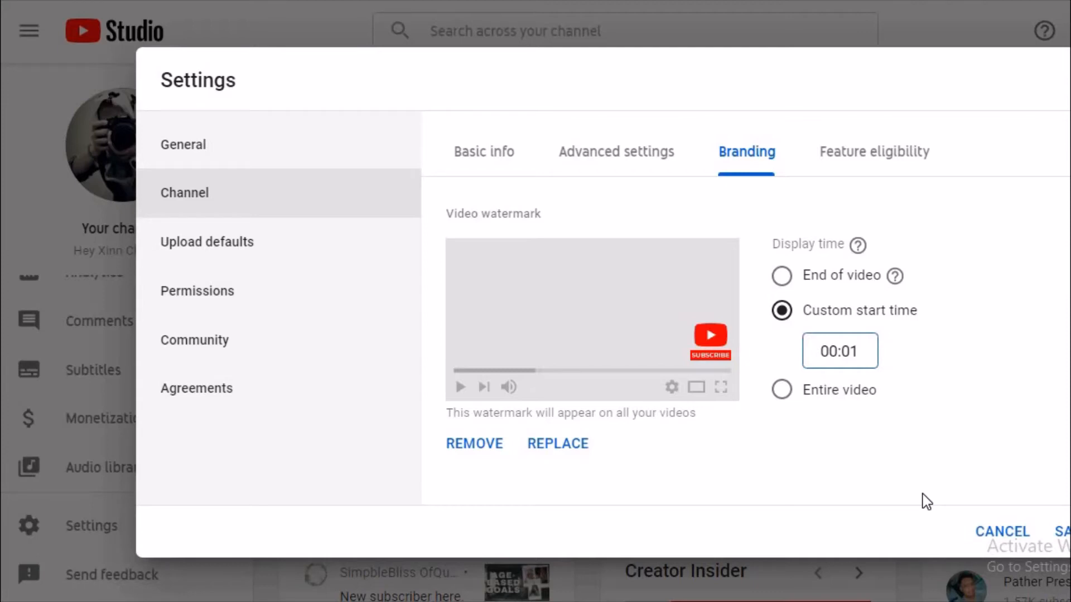
click(1063, 534)
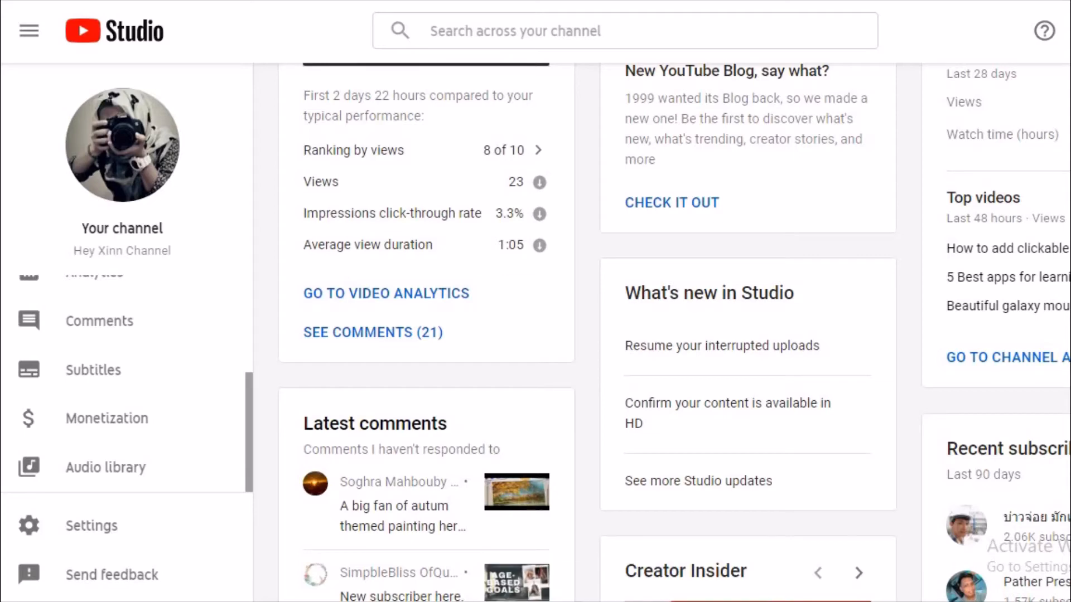
Open your channel page and replay the opening seconds of the featured video to check the subscribe watermark
click(1068, 31)
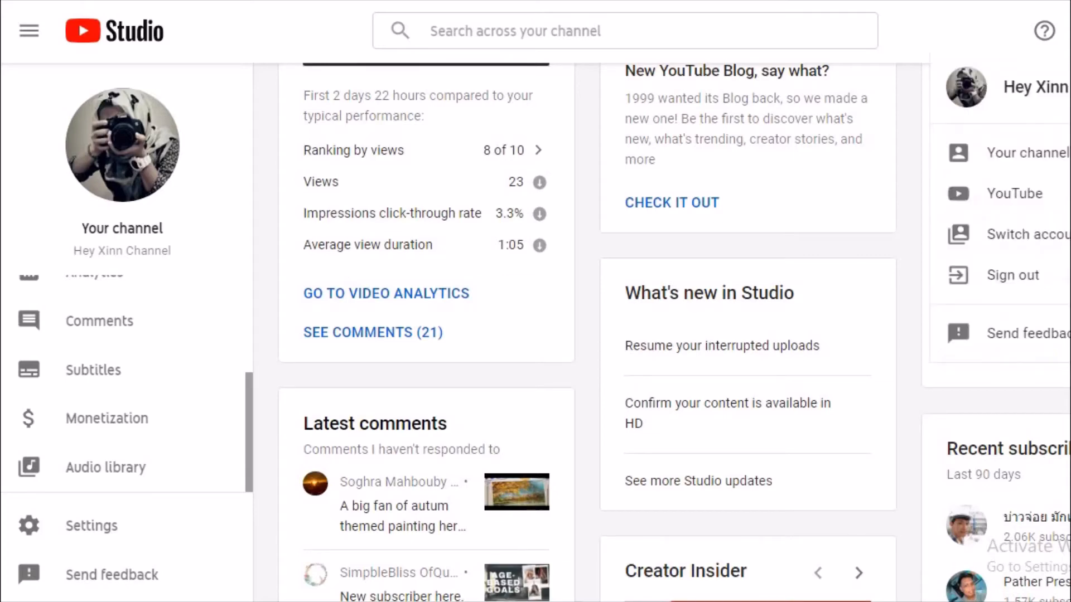
click(1029, 159)
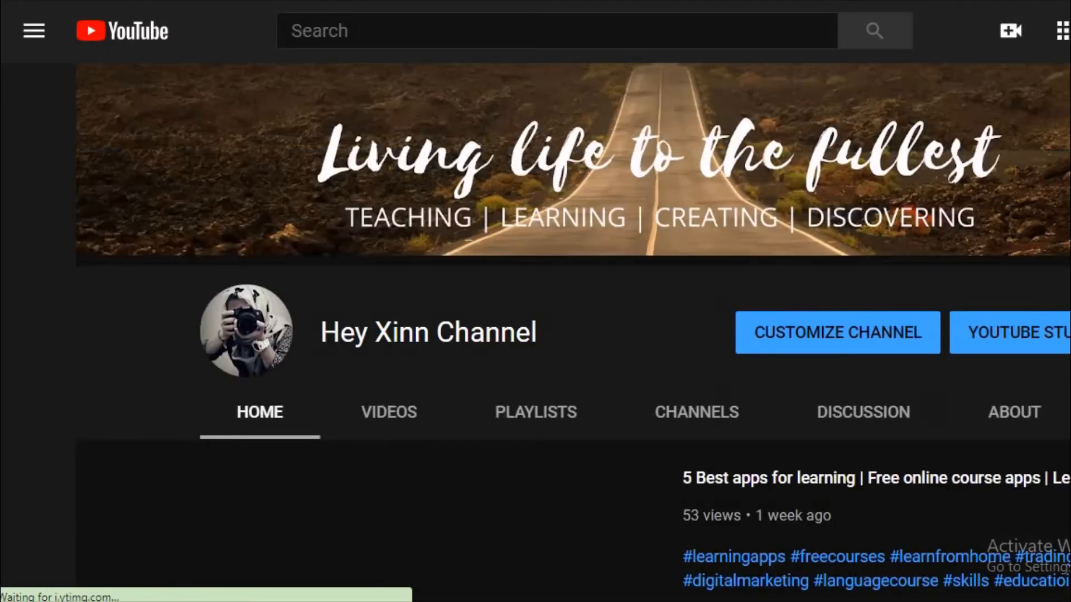
scroll(485, 407, down, 5)
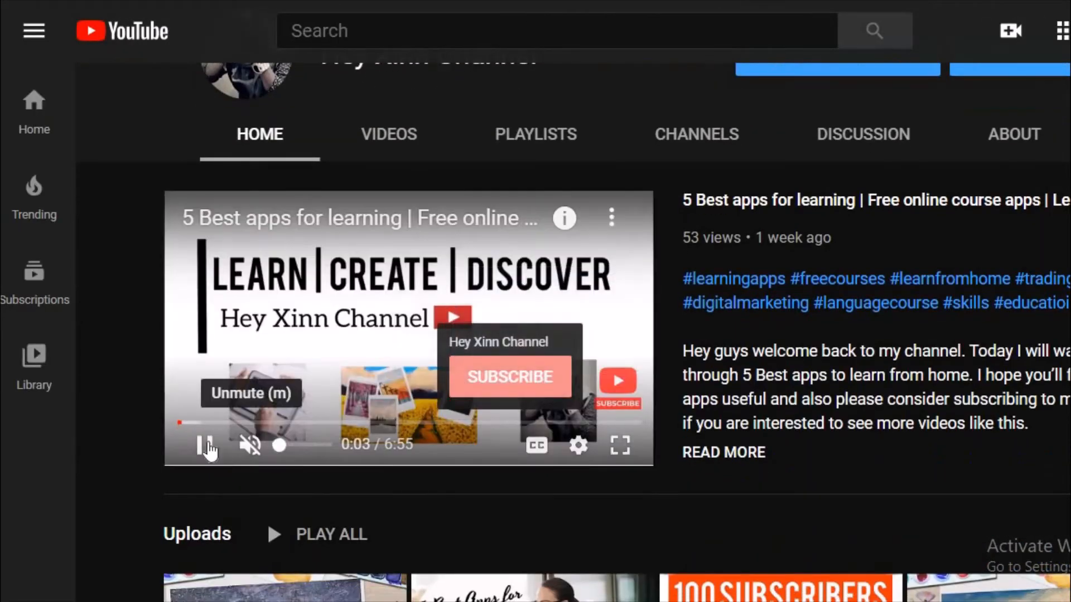
click(185, 448)
drag(179, 423, 145, 416)
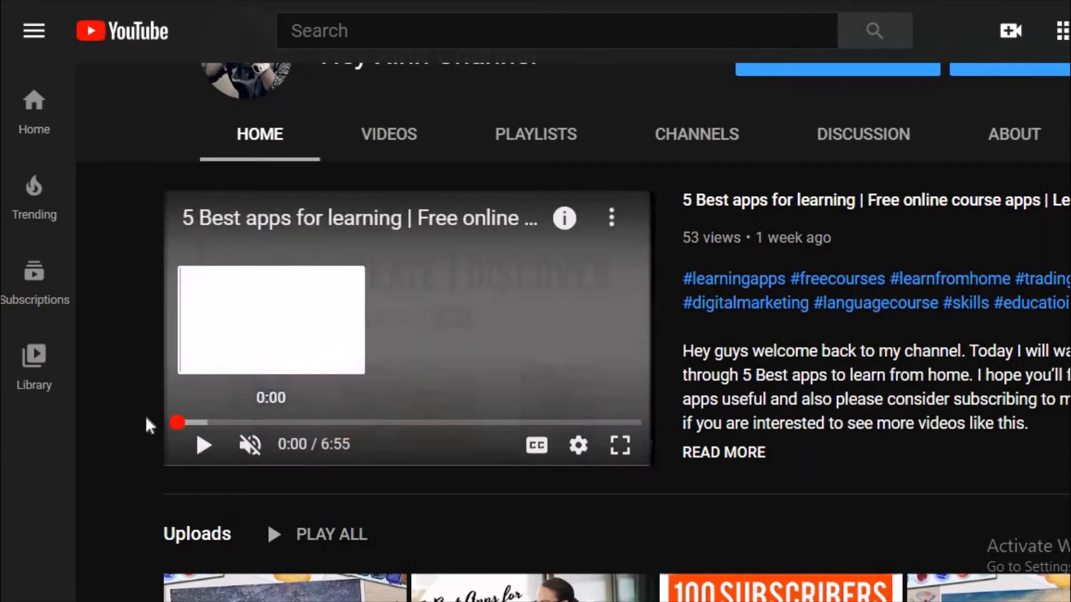
click(199, 449)
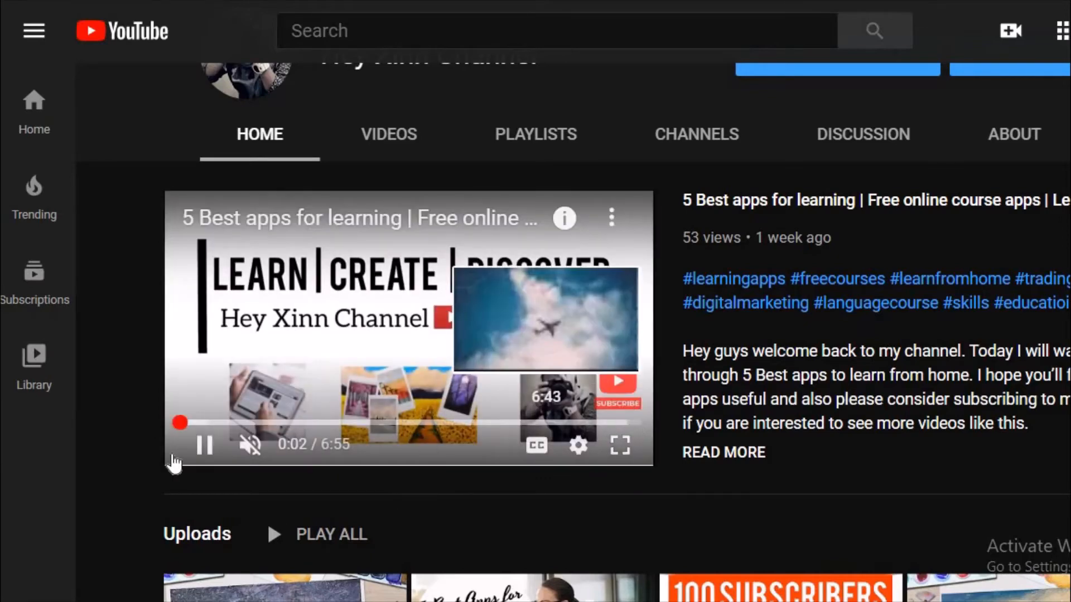
click(214, 457)
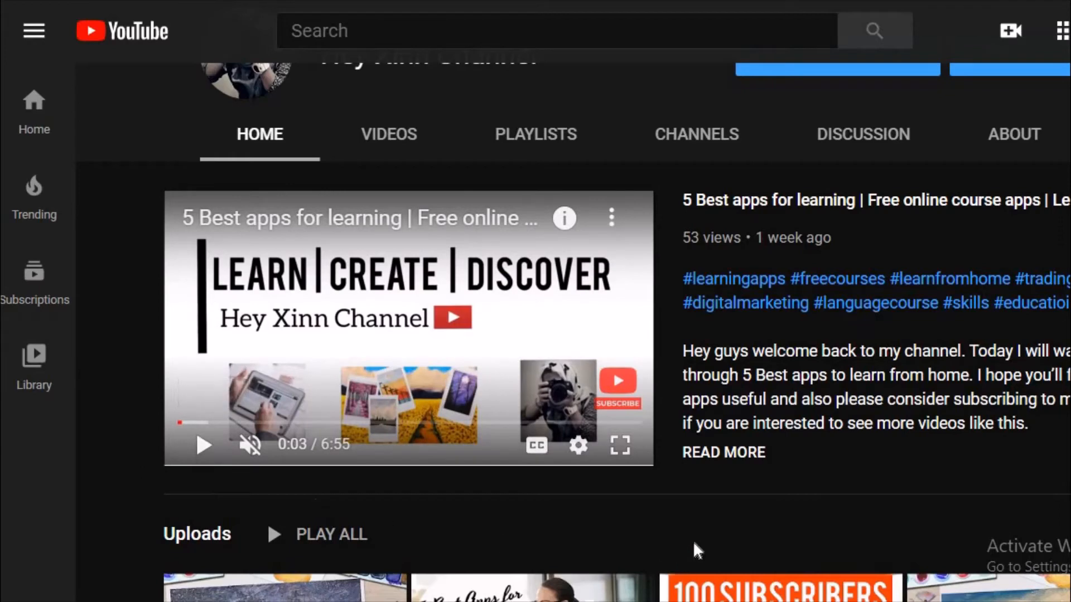
mouse_move(629, 407)
Open the "Beautiful galaxy mountain view" upload and check the subscribe watermark in its player
scroll(667, 380, down, 3)
scroll(668, 380, up, 5)
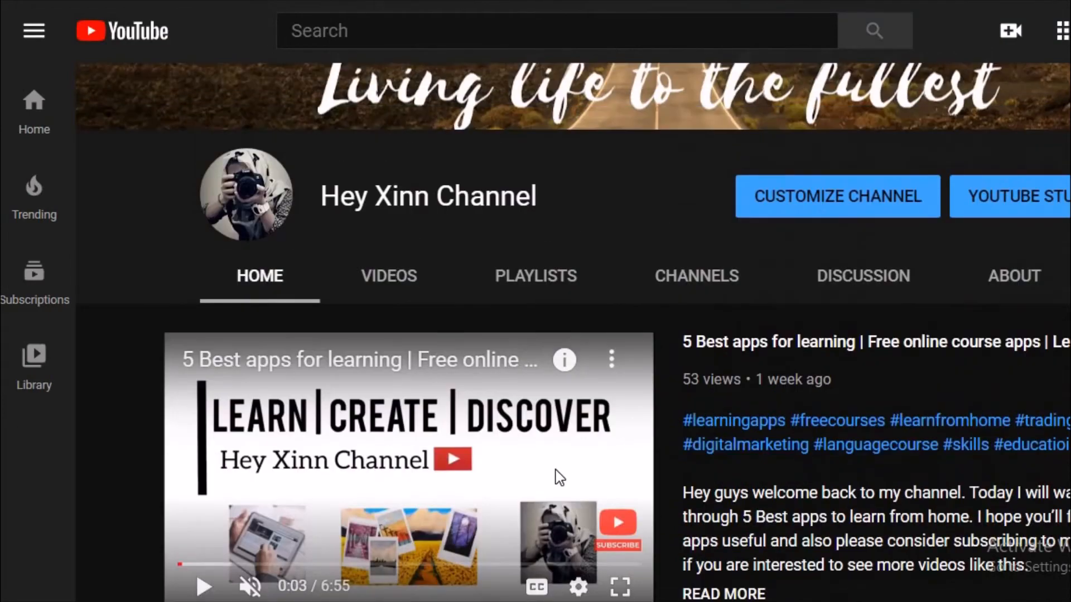
scroll(555, 470, down, 4)
scroll(557, 478, down, 2)
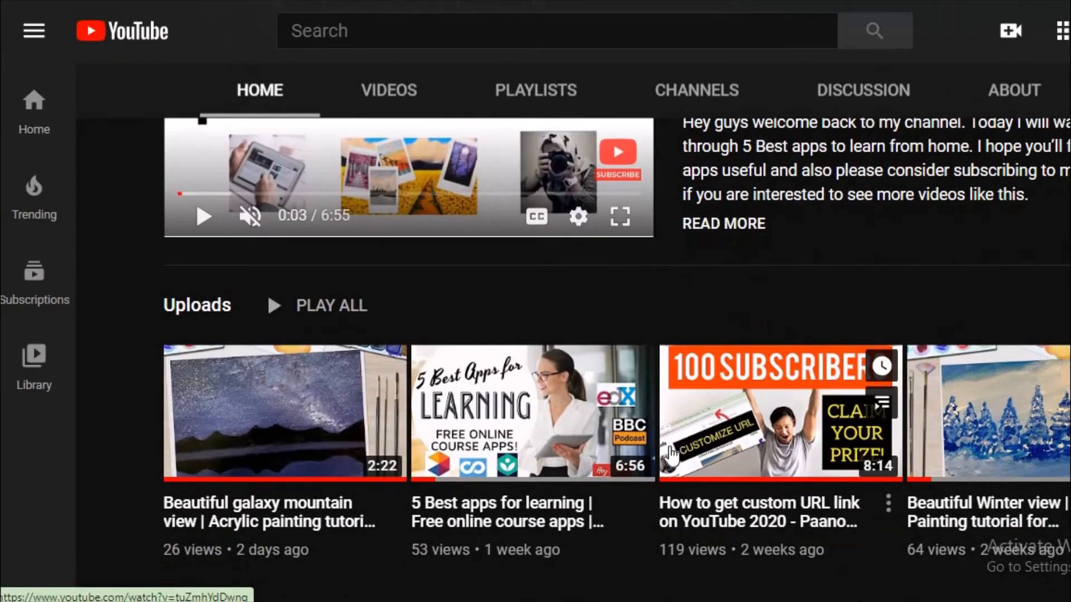
click(533, 407)
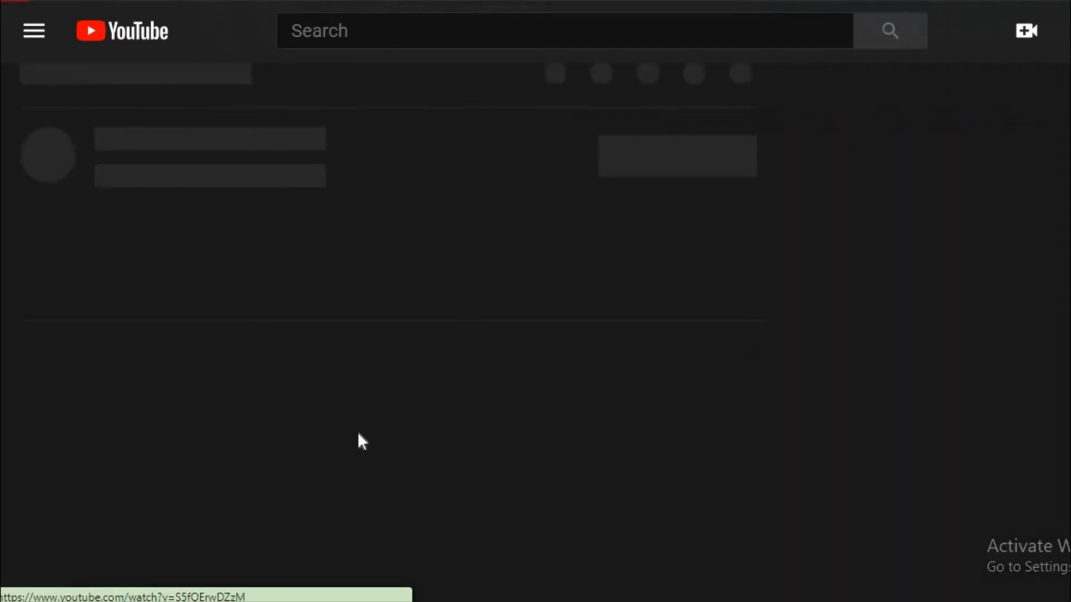
scroll(192, 143, down, 5)
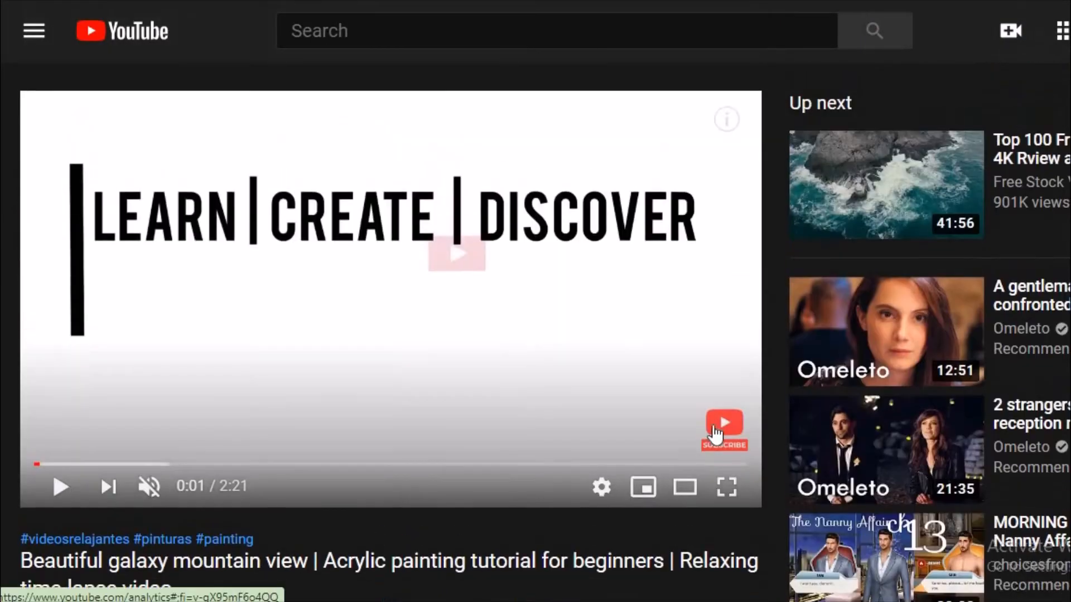
mouse_move(720, 429)
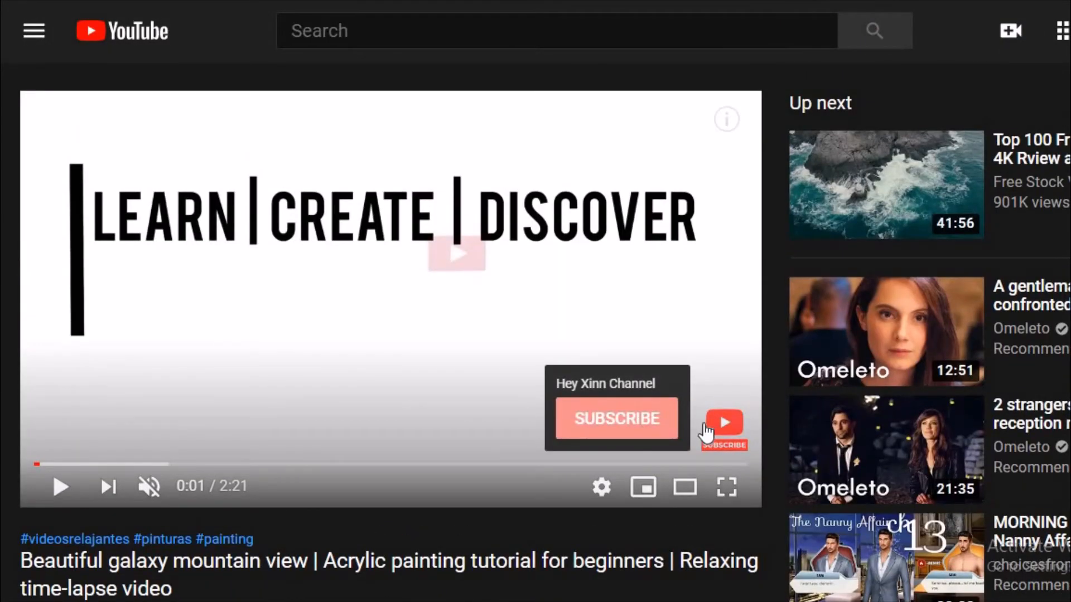
scroll(341, 355, down, 2)
scroll(393, 390, down, 8)
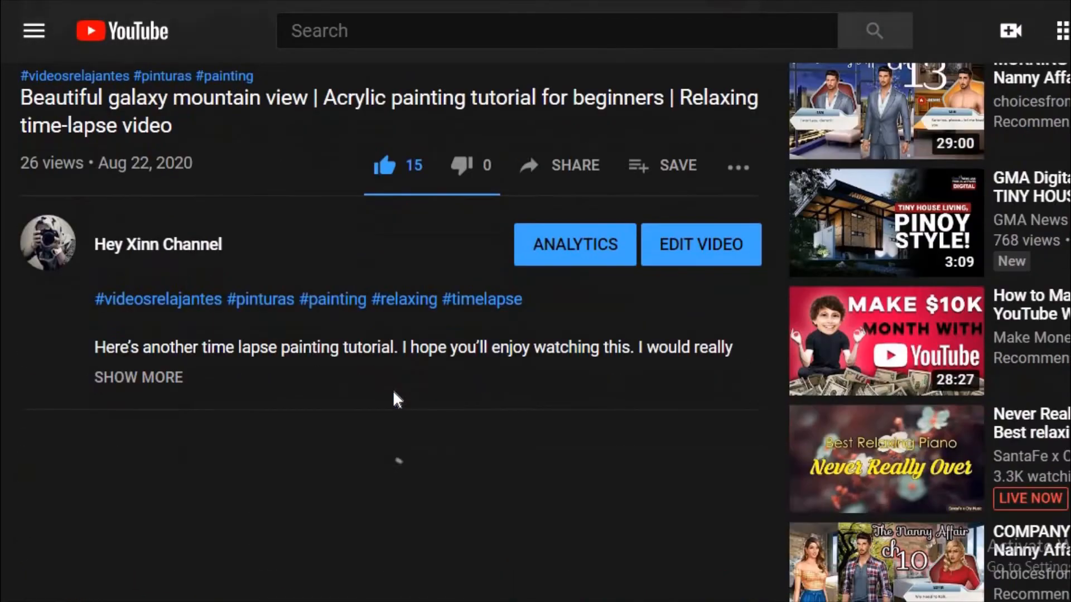
scroll(603, 262, up, 6)
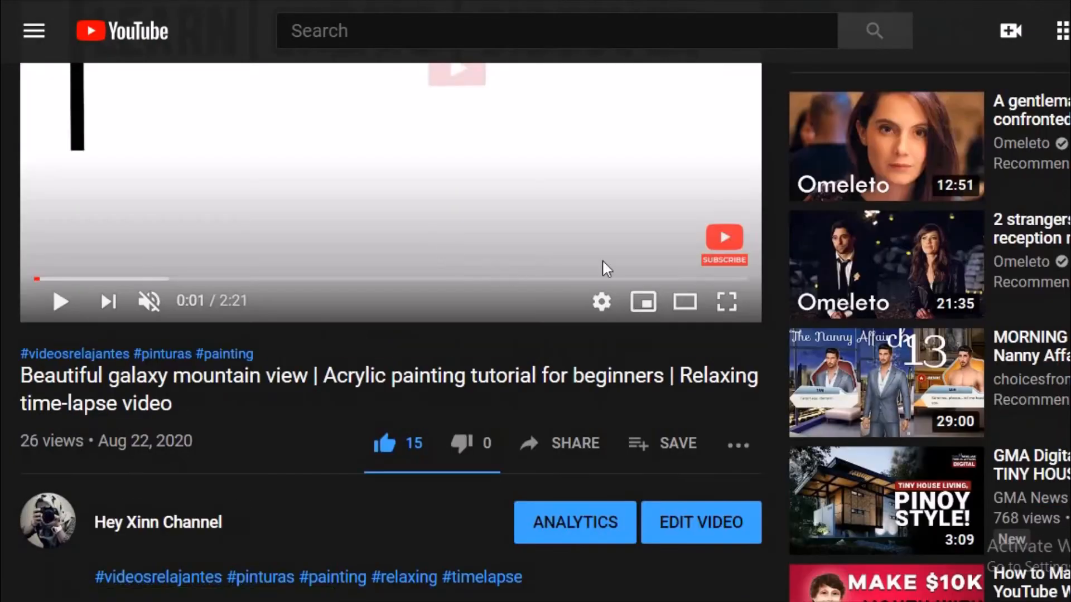
Skip to the final seconds of the galaxy painting video and check the subscribe option of its channel end-screen element
click(707, 277)
scroll(703, 312, up, 4)
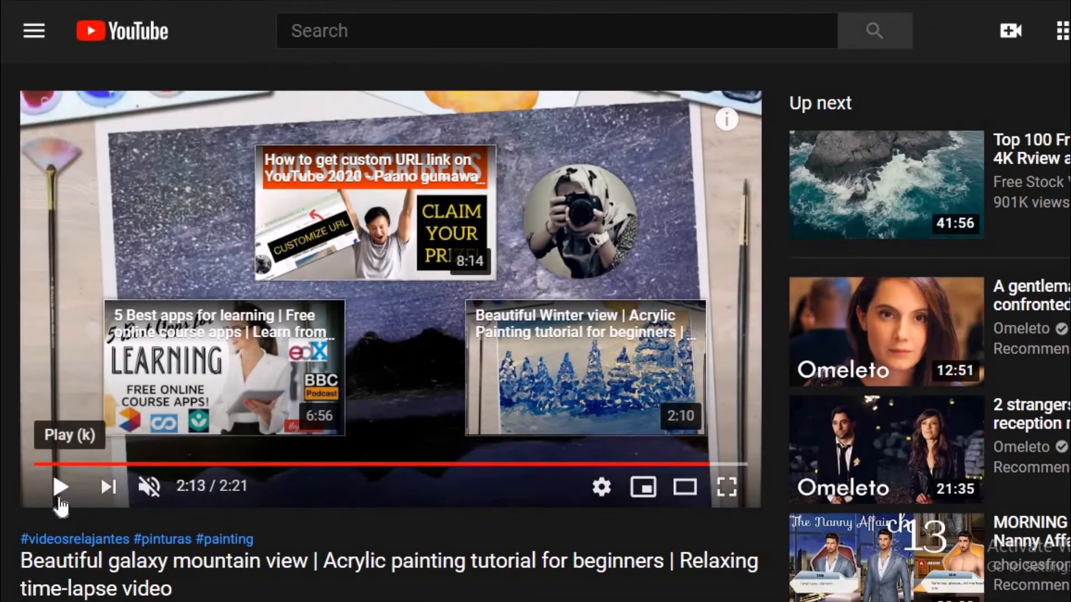
mouse_move(593, 249)
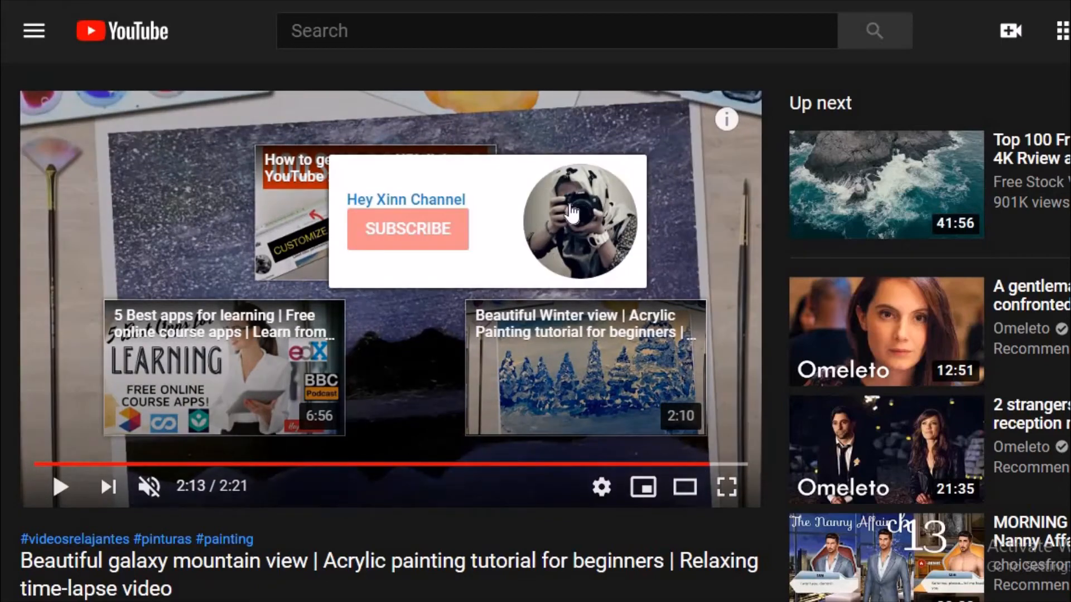
Replay the galaxy painting video from its start and at 0:11 to inspect the subscribe watermark, and return to the beginning
click(43, 467)
mouse_move(43, 469)
mouse_down()
mouse_move(508, 485)
mouse_move(36, 467)
mouse_up()
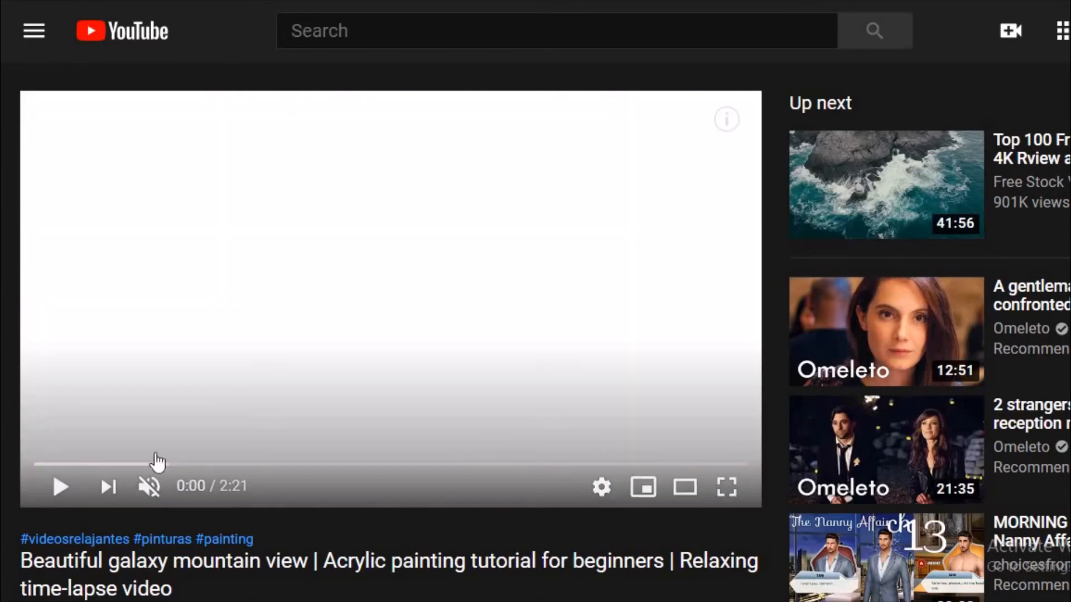
click(89, 464)
mouse_move(723, 427)
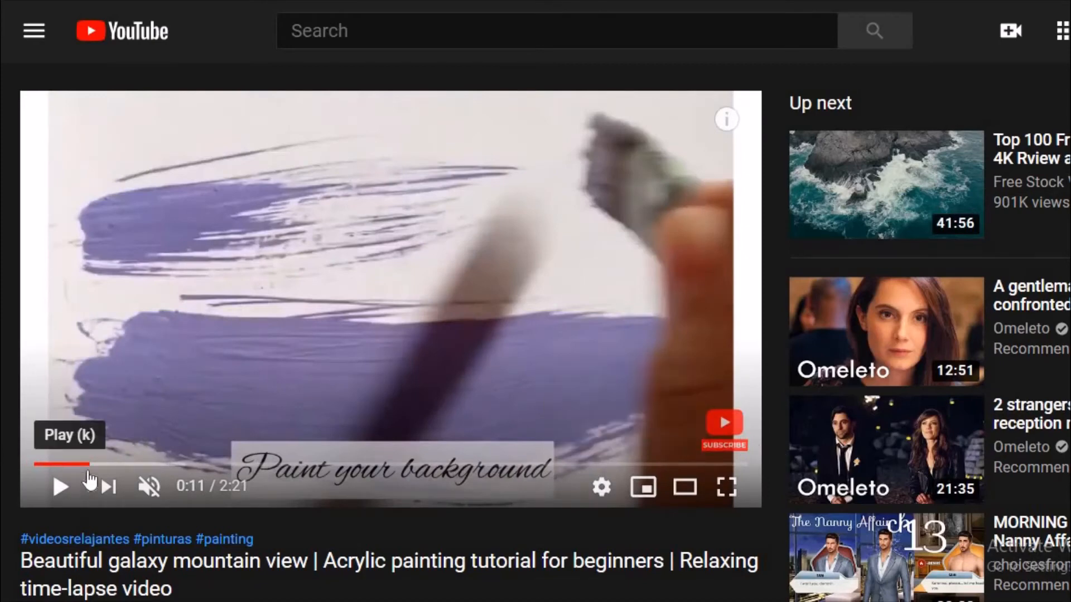
drag(89, 465, 13, 448)
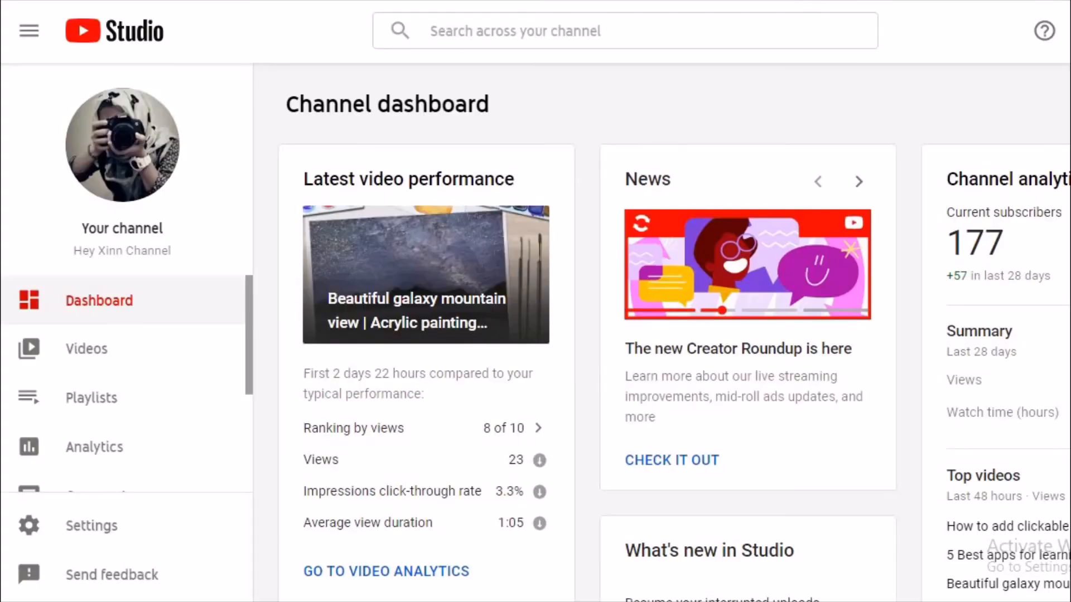
Switch to YouTube Studio and open the details of the upload "FAQs about online teaching answered" from the channel's videos
scroll(757, 342, down, 6)
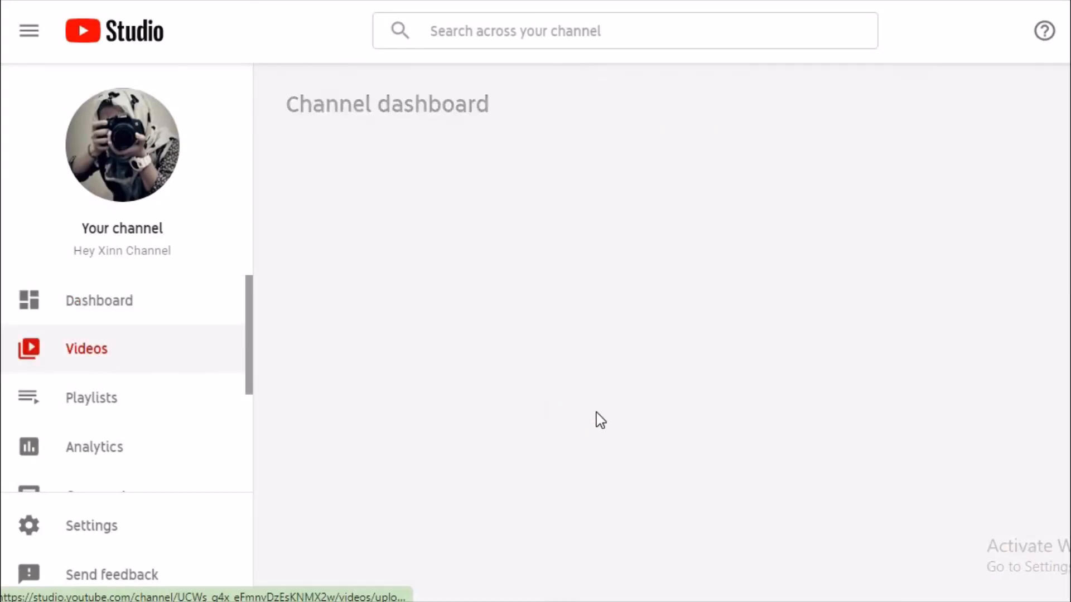
scroll(626, 523, down, 1)
scroll(626, 524, down, 5)
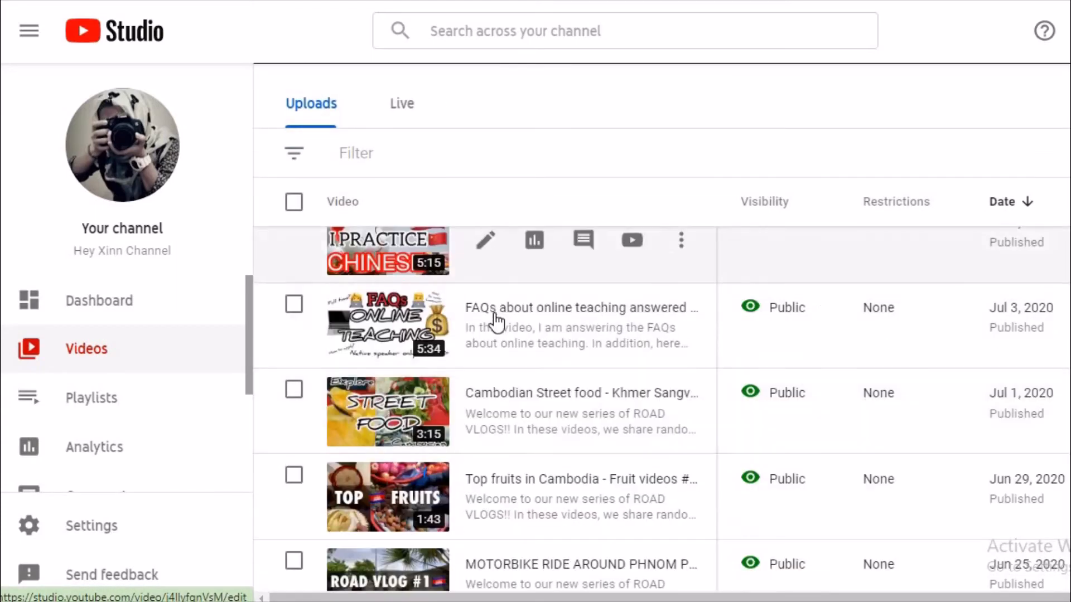
click(485, 329)
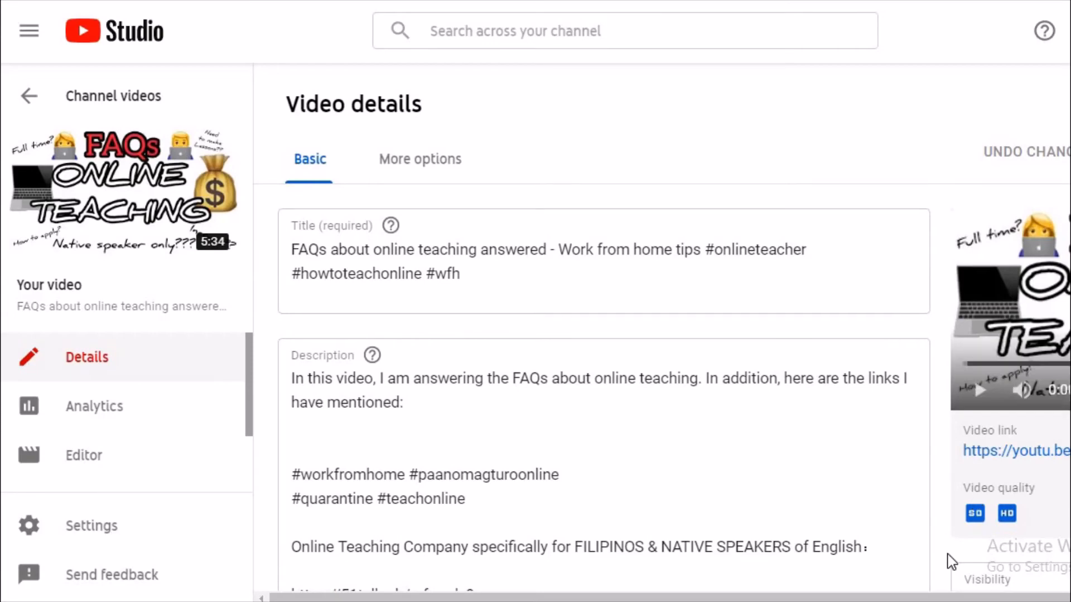
Open the end screen editor for the FAQs about online teaching video
scroll(938, 532, down, 2)
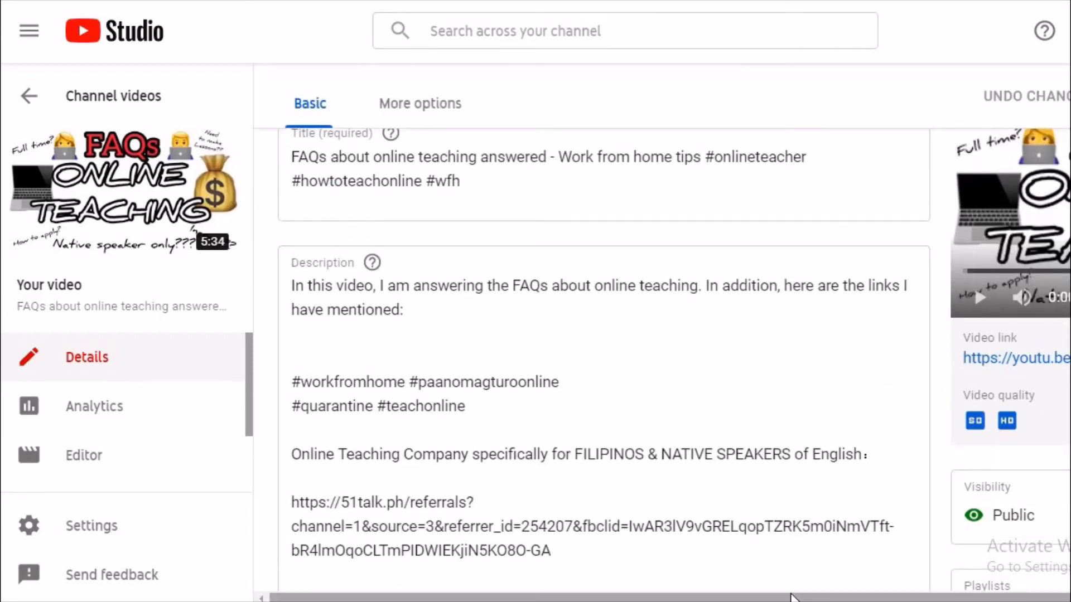
drag(789, 596, 849, 596)
scroll(973, 513, down, 4)
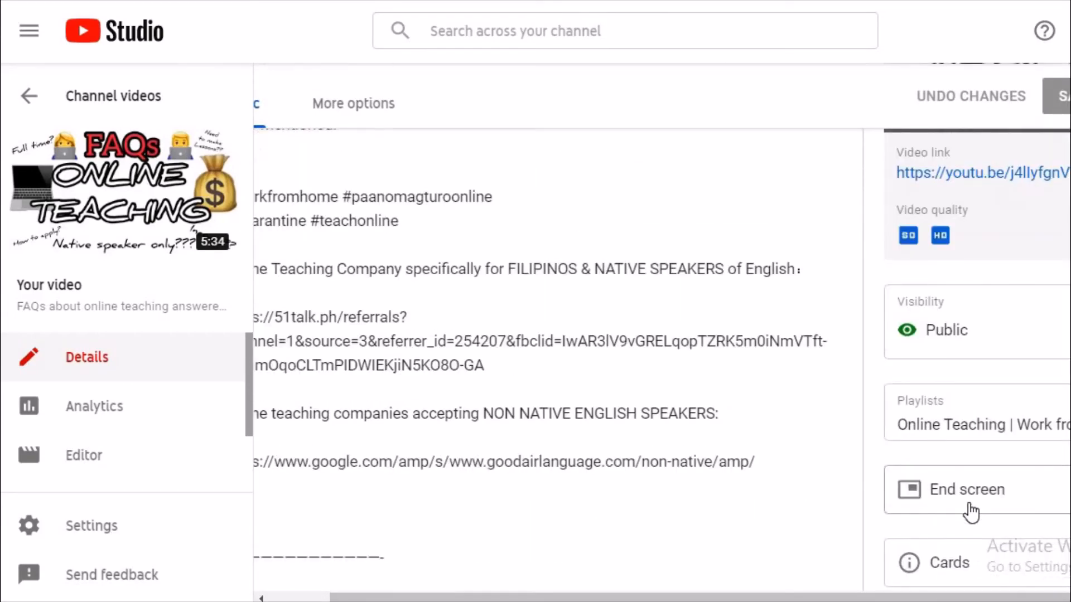
scroll(970, 512, down, 2)
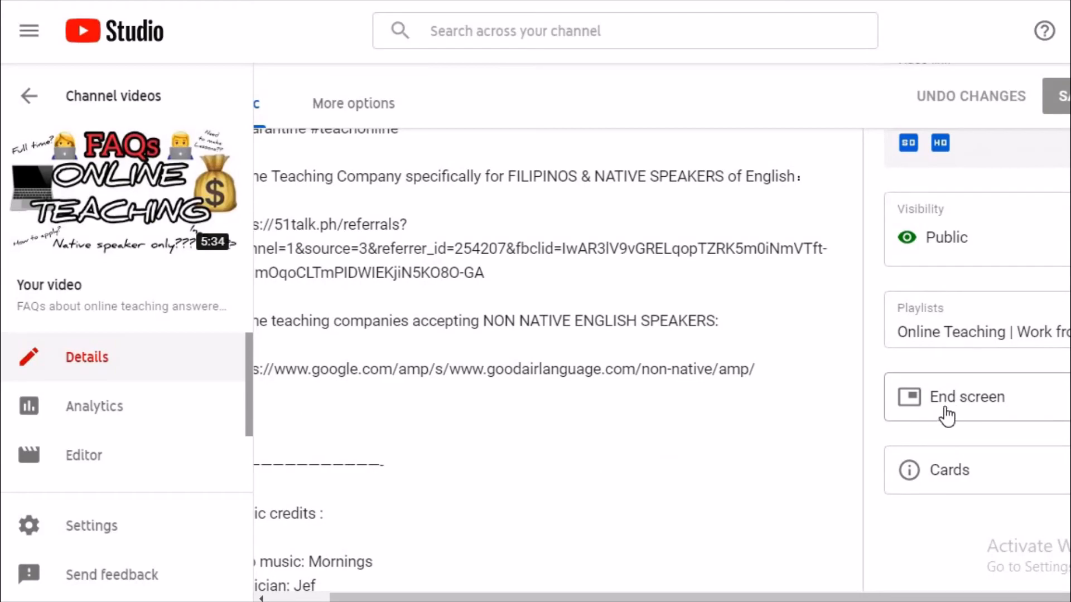
click(946, 413)
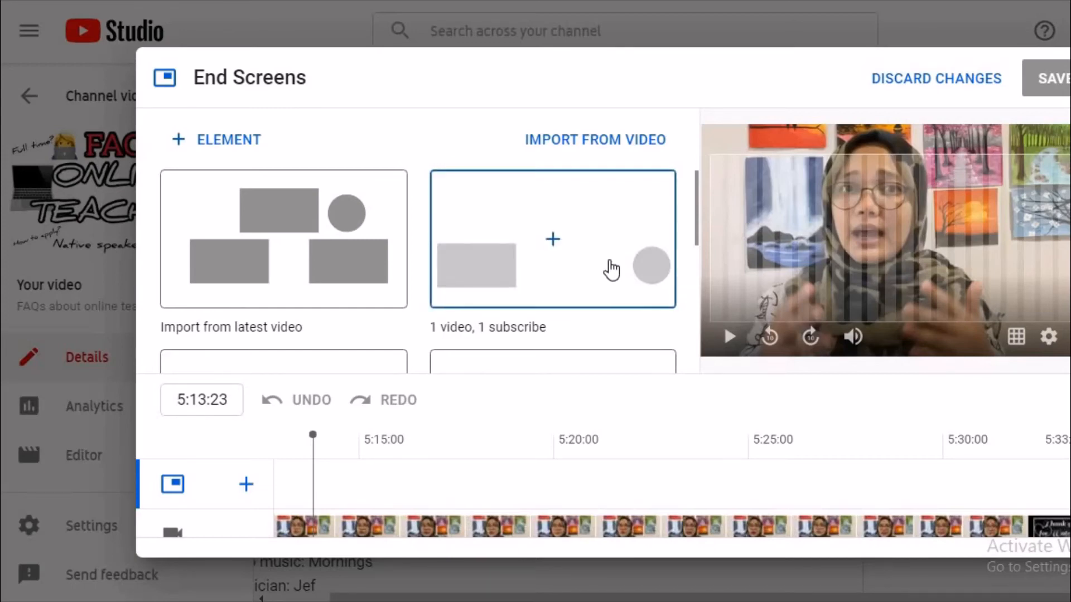
Apply the "1 video, 1 subscribe" end screen template, move the subscribe element to the frame's upper right and shift the video element slightly inward
click(612, 270)
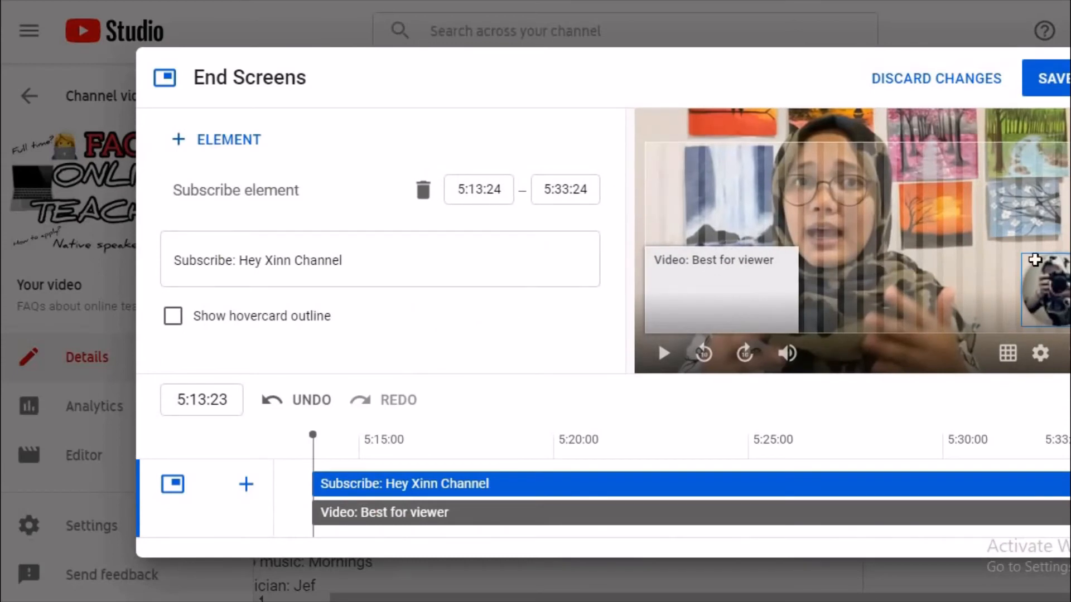
drag(1035, 259, 987, 148)
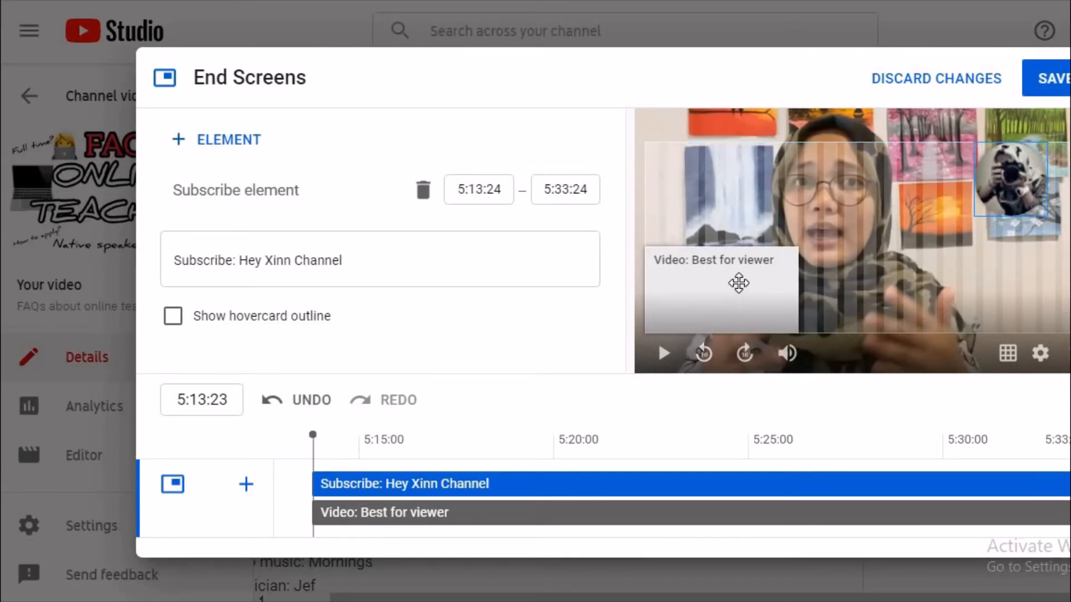
drag(739, 284, 753, 273)
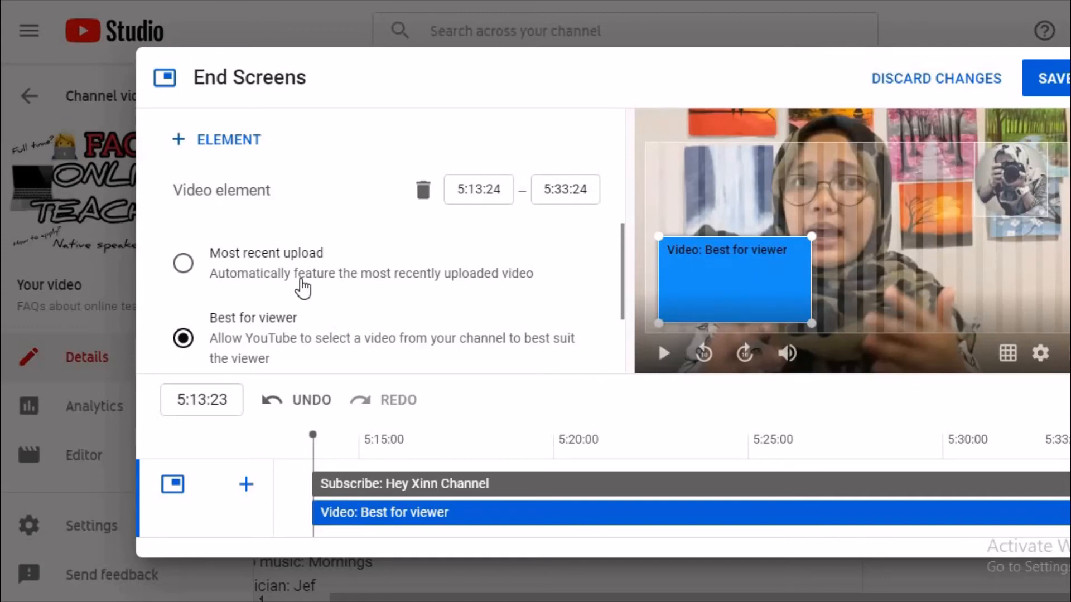
Set the end screen's video element to Most recent upload and save the end screen
click(184, 264)
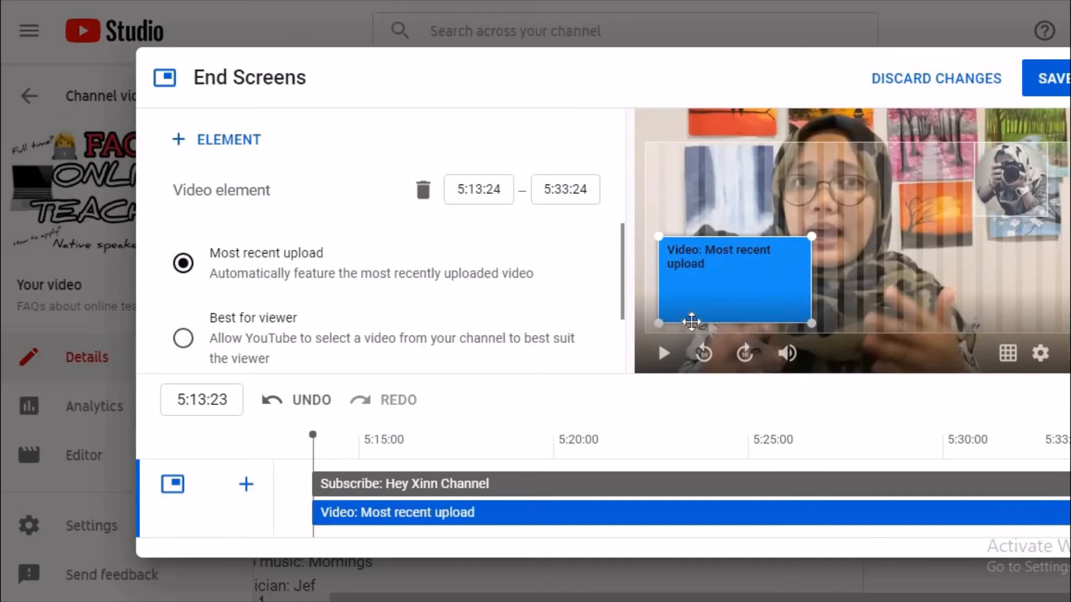
scroll(1032, 379, down, 2)
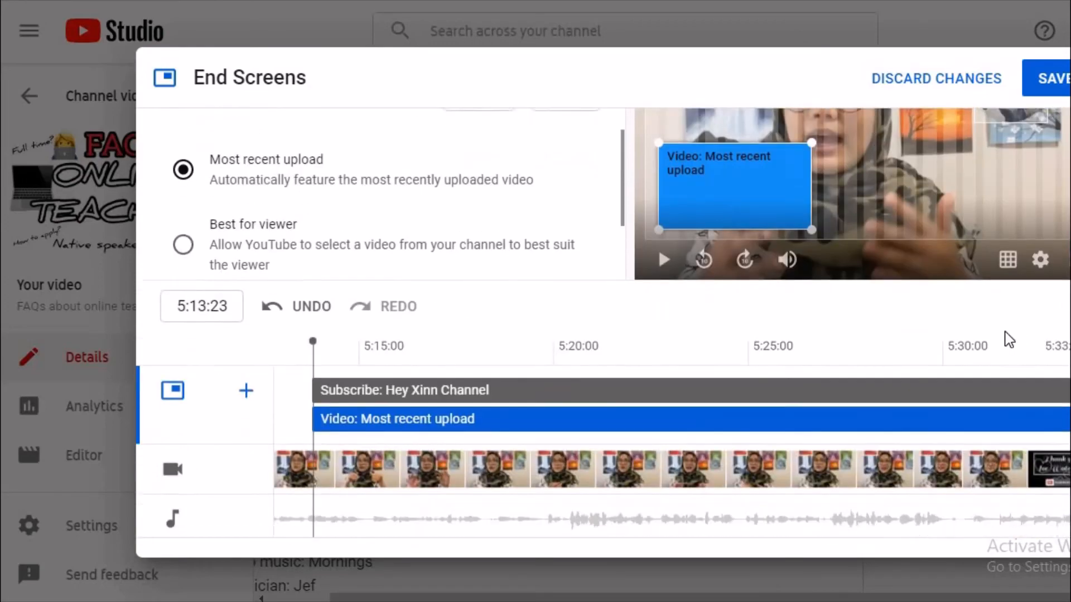
scroll(1003, 346, up, 2)
click(1051, 89)
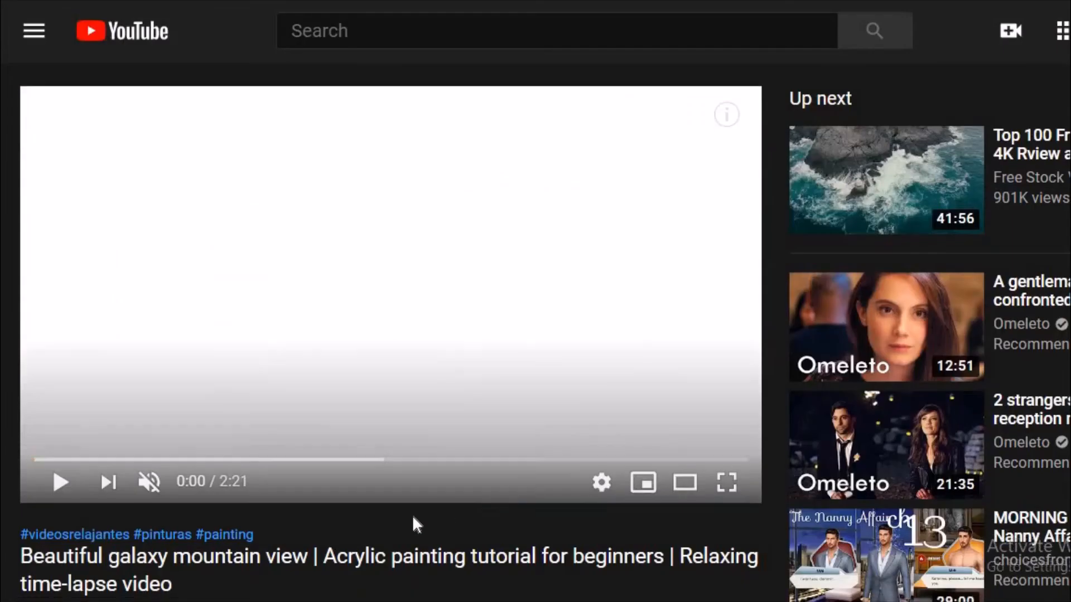
Switch back to YouTube, open the channel page from the galaxy painting video, pause its featured video and show all channel videos
scroll(413, 521, down, 6)
click(166, 351)
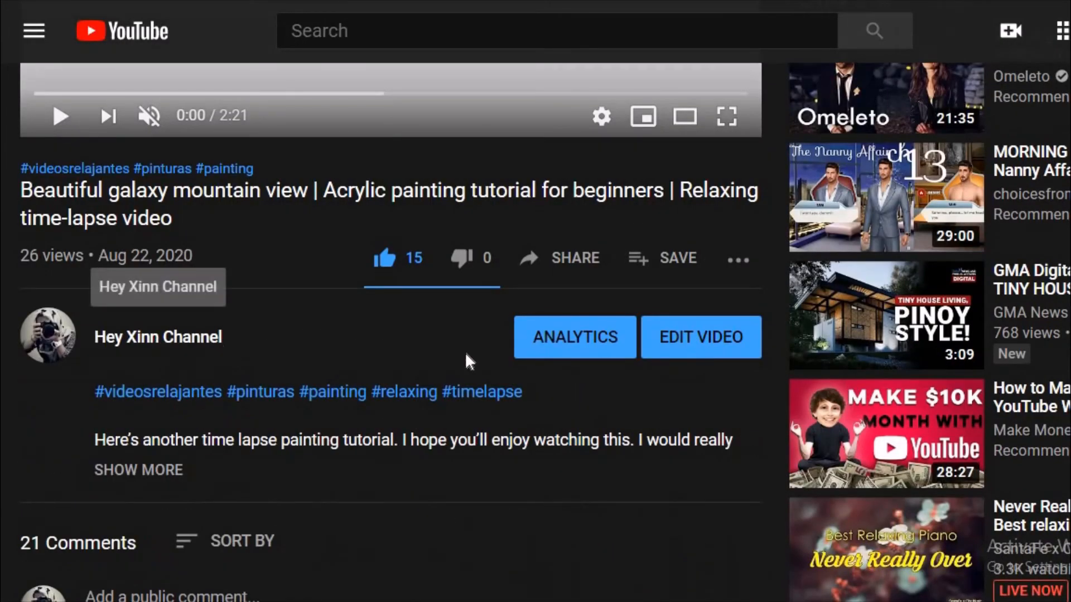
scroll(507, 385, down, 5)
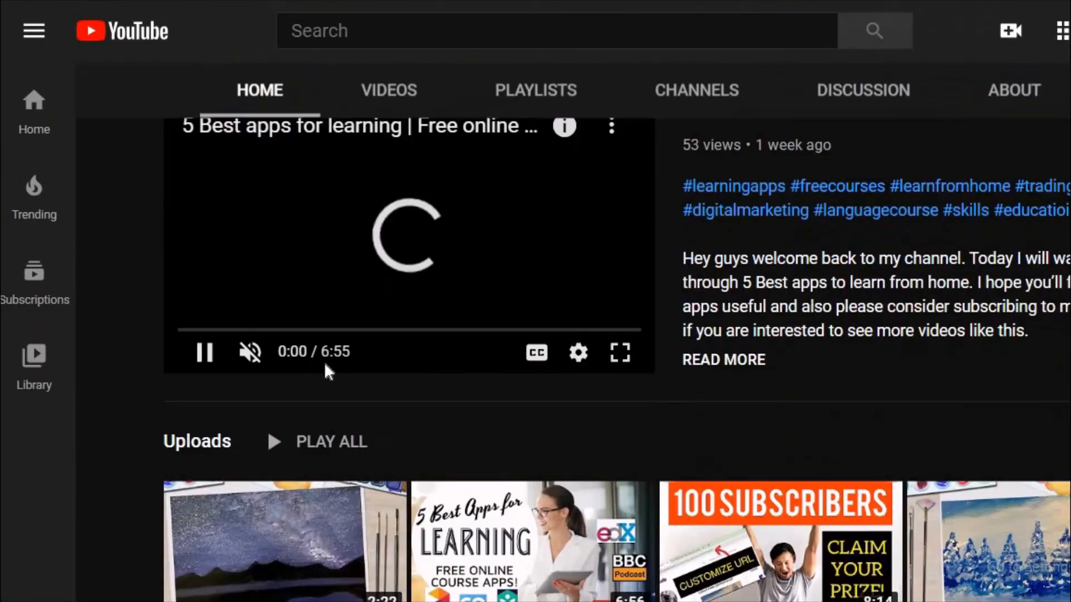
click(202, 360)
scroll(530, 454, down, 2)
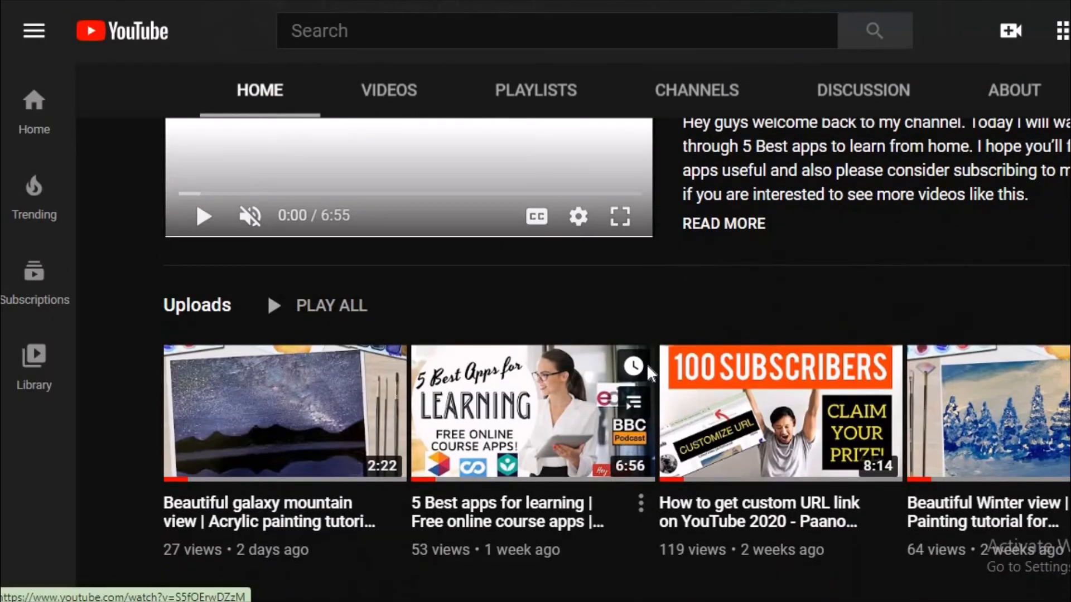
scroll(614, 463, up, 8)
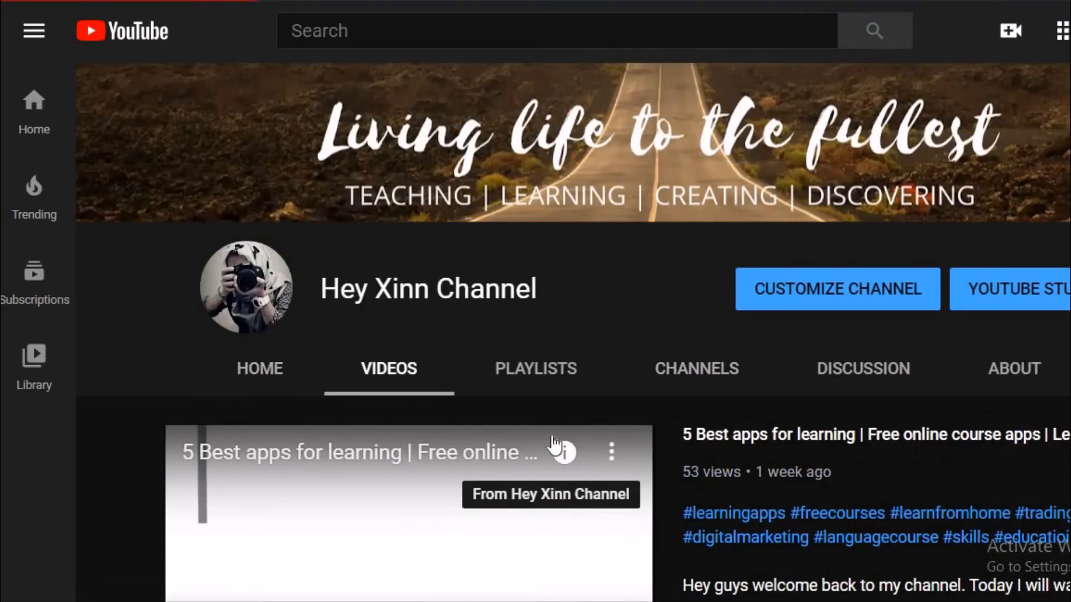
Find the "FAQs about online teaching answered" video among the channel's videos and open it
scroll(685, 478, down, 5)
scroll(688, 477, down, 10)
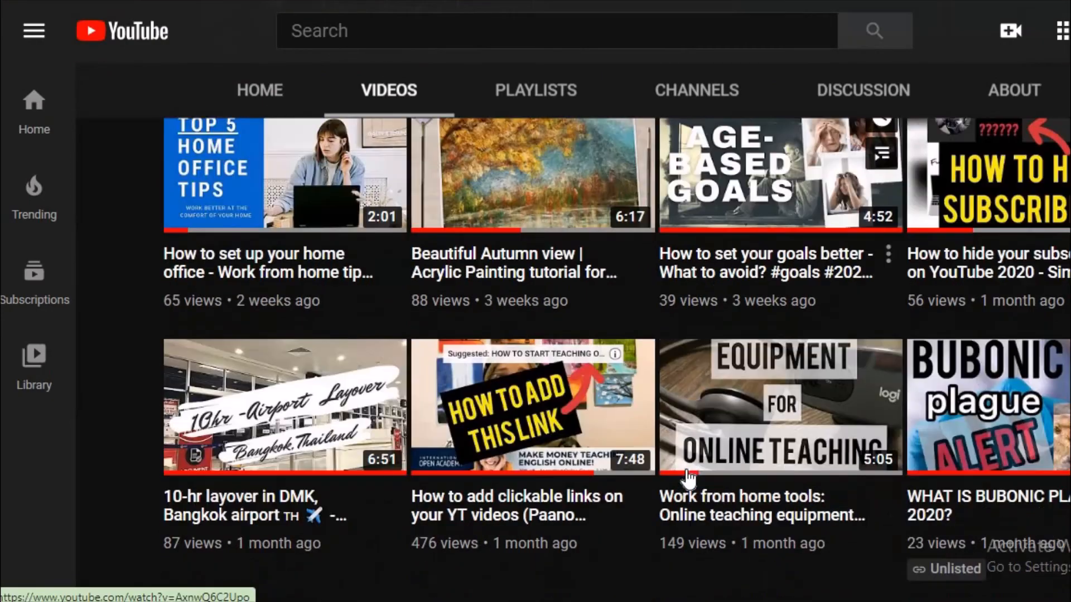
scroll(688, 478, down, 10)
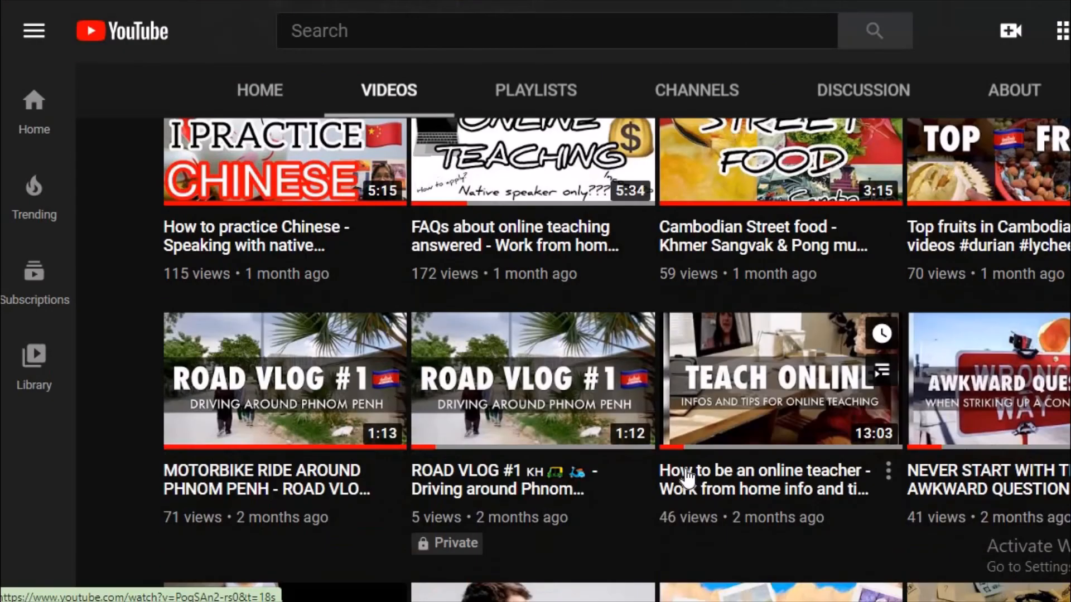
scroll(686, 471, up, 10)
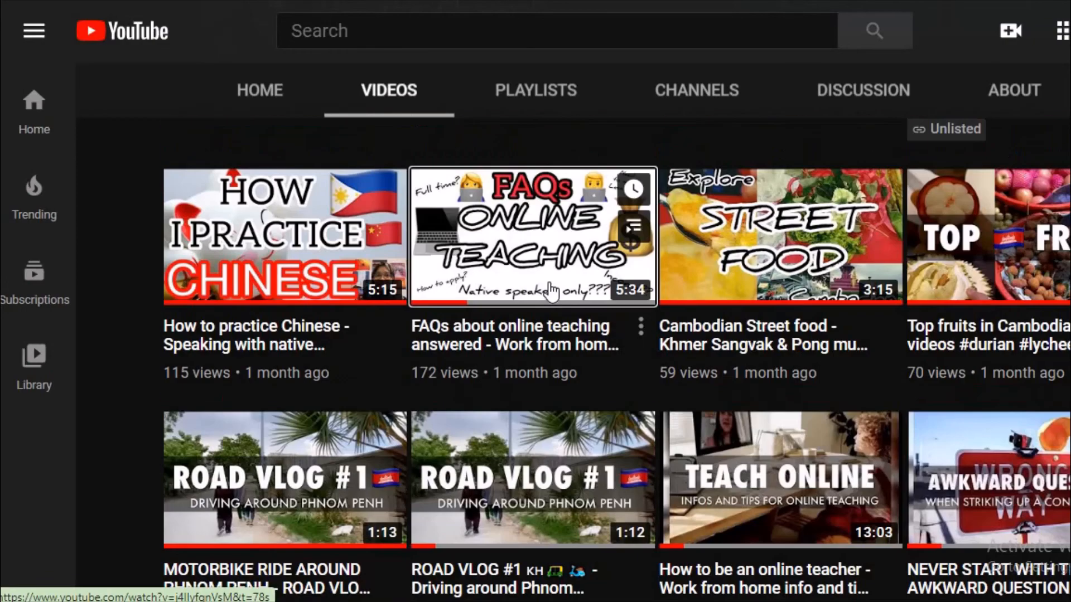
click(544, 315)
Skip to the last seconds of the FAQs video, turn on its sound and check the subscribe and recent-upload end-screen elements
click(202, 471)
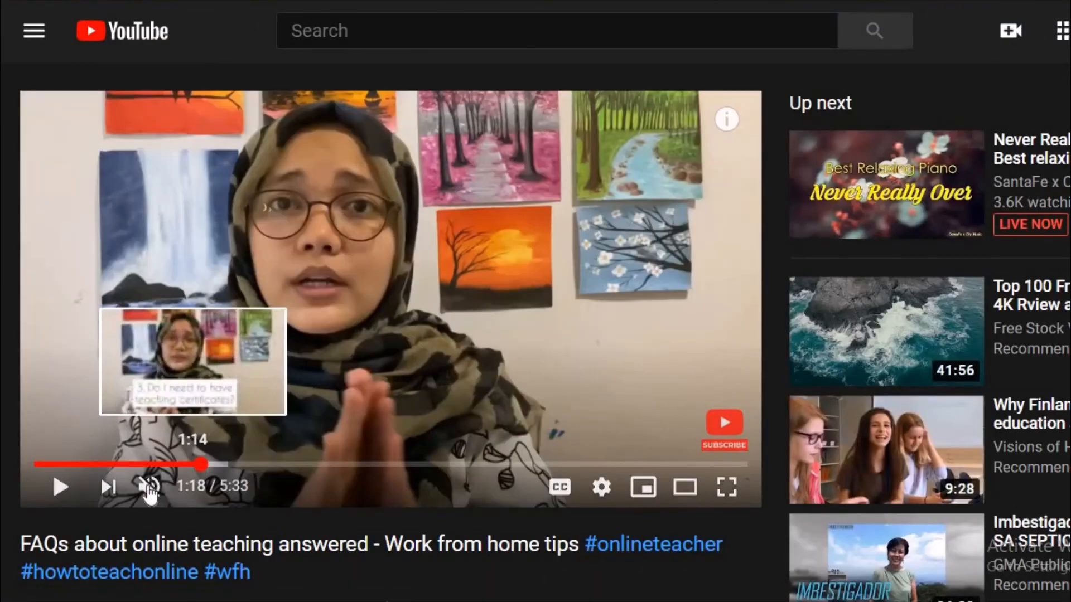
click(203, 464)
drag(512, 446, 733, 483)
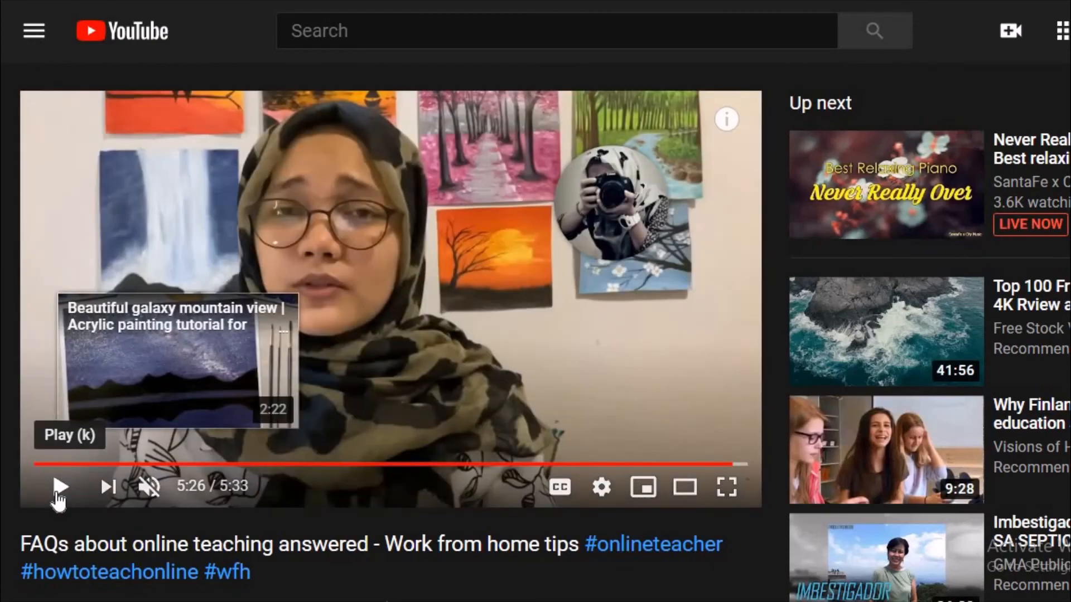
mouse_move(620, 214)
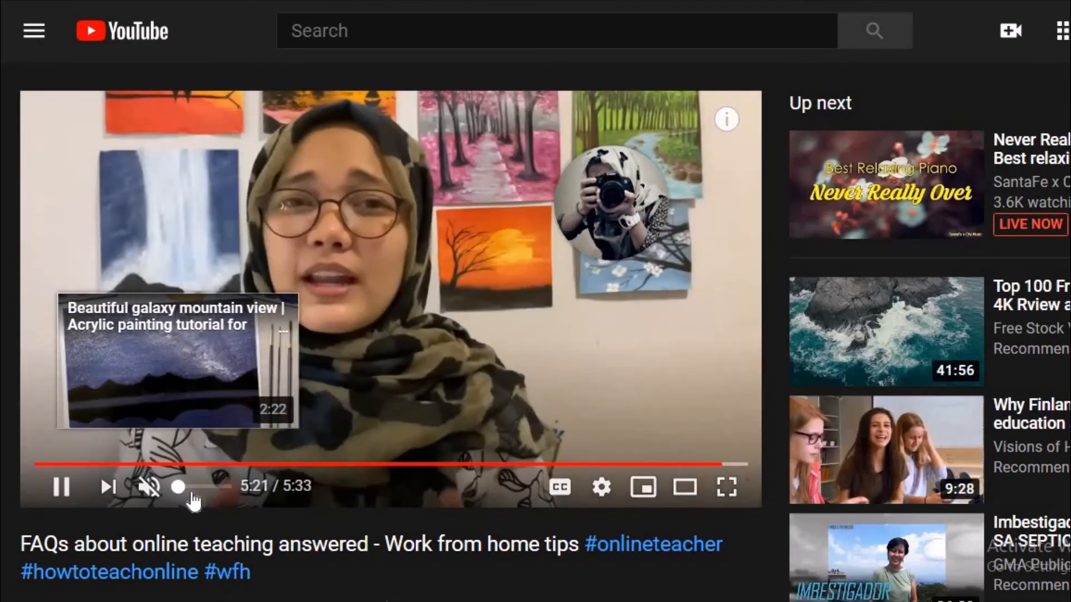
drag(179, 487, 207, 487)
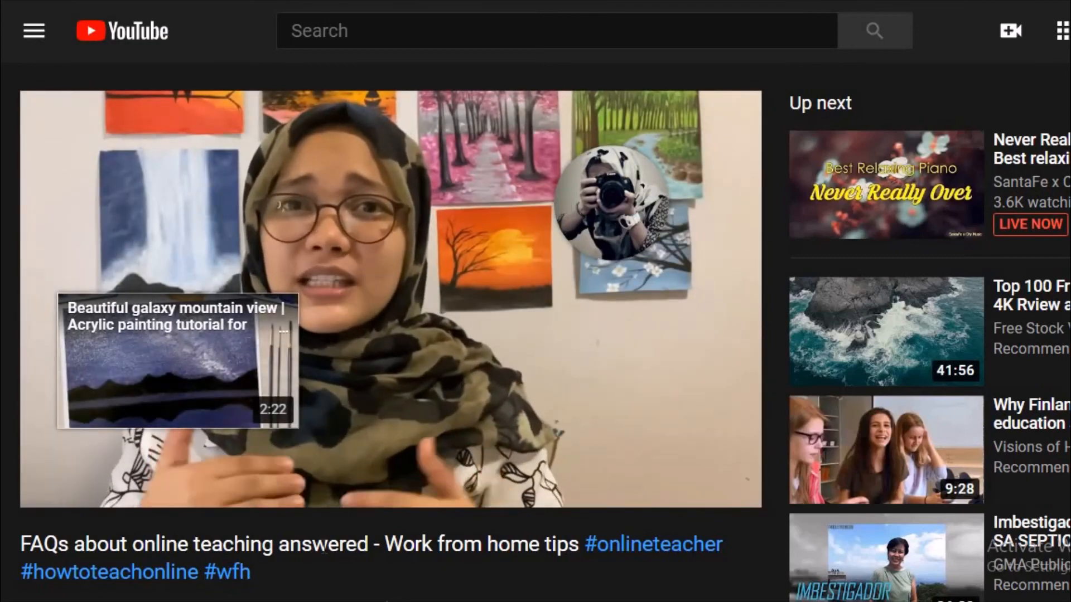
click(61, 487)
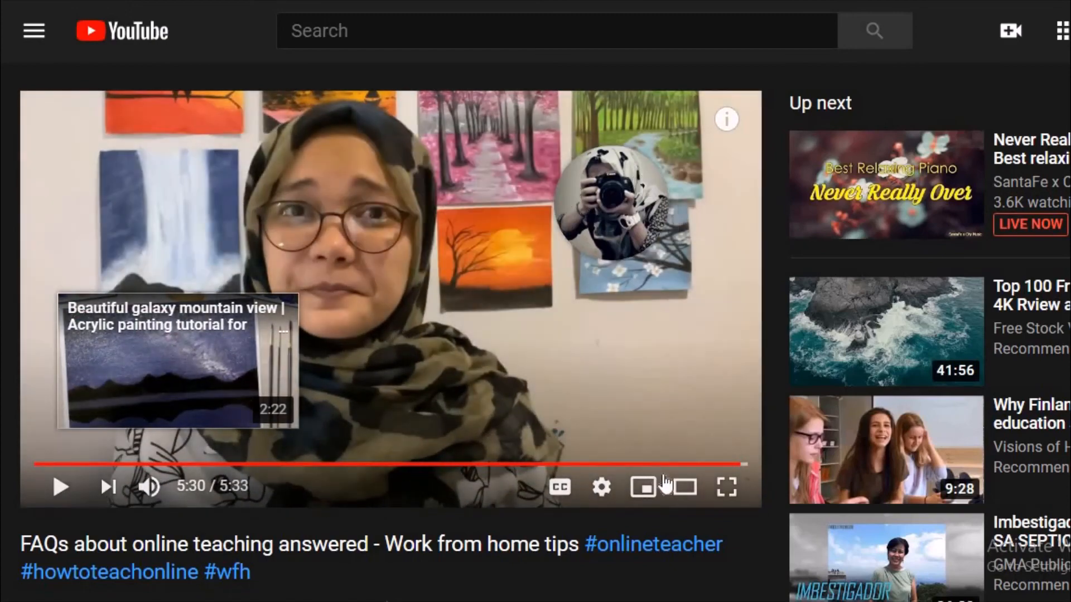
click(61, 487)
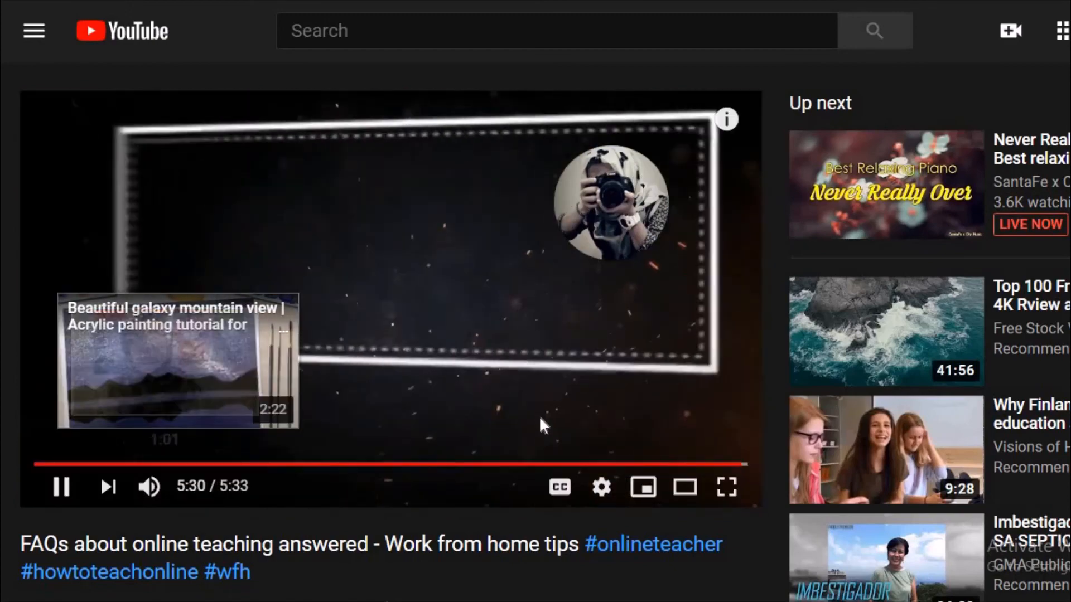
Jump back to about 2:59 in the FAQs video, check the watermark's subscribe pop-up and pause playback
click(421, 464)
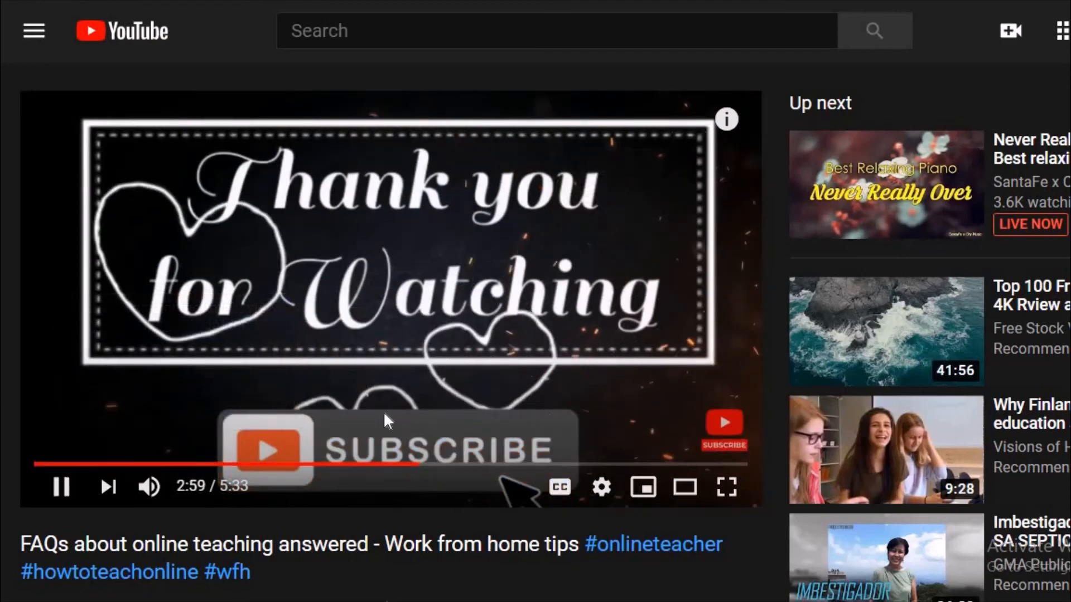
mouse_move(725, 425)
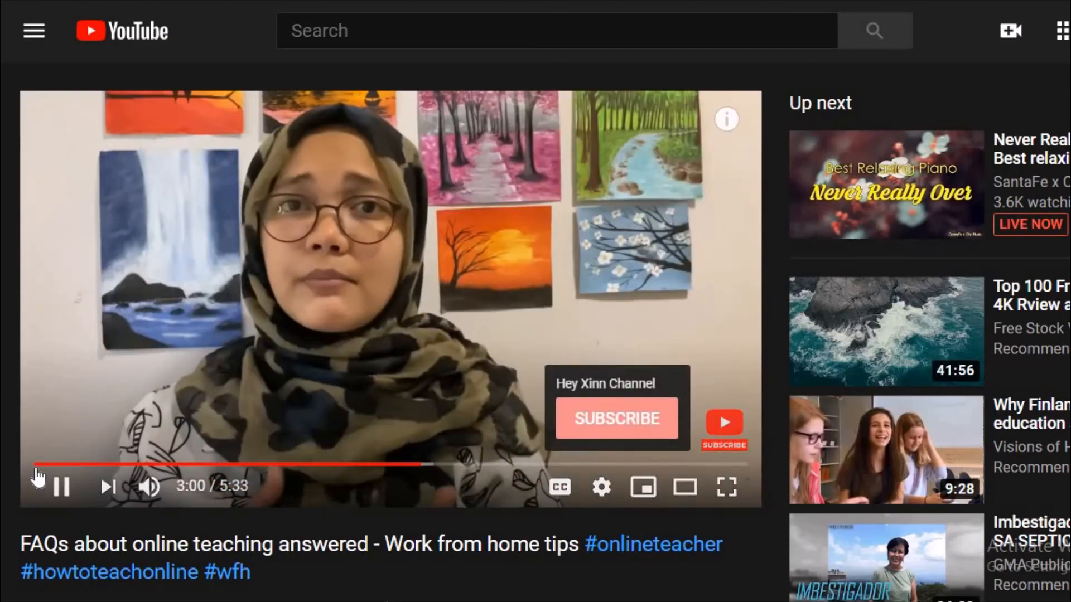
click(61, 487)
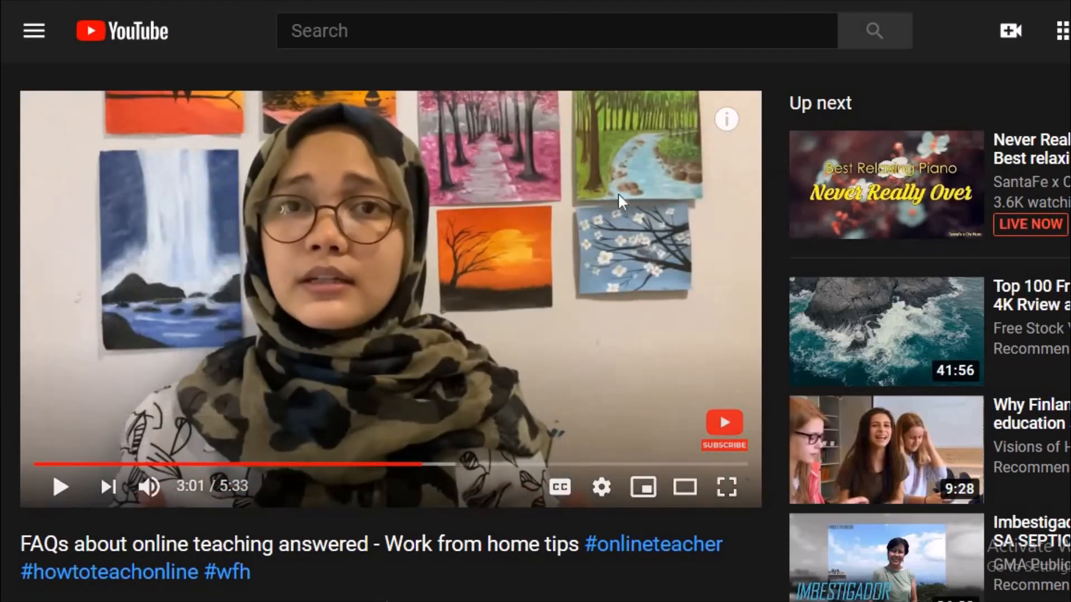